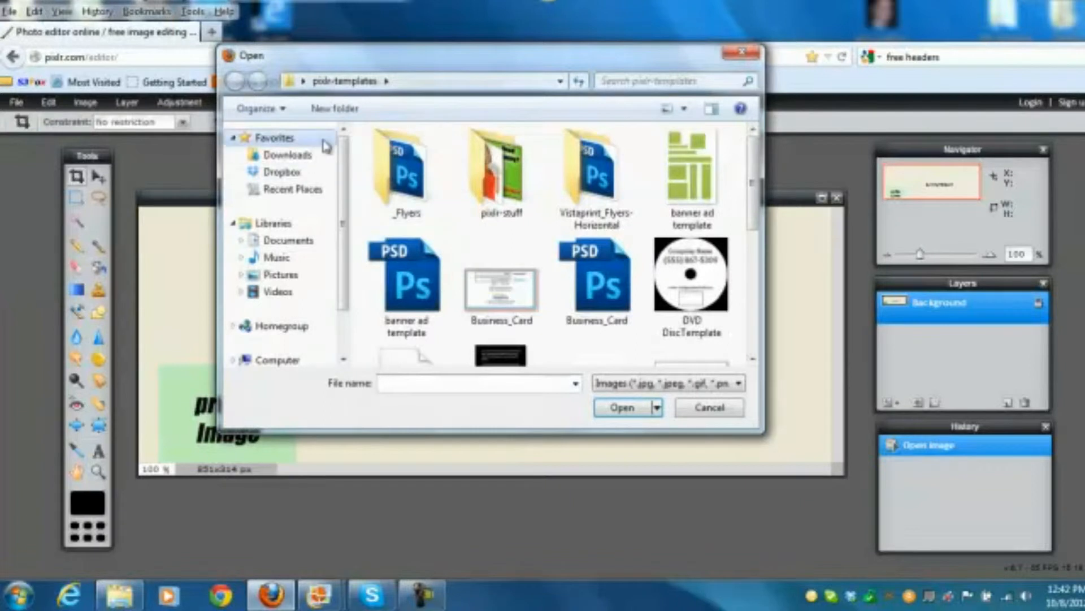
# - Open the fives-on-red-lrg image from the Desktop folder
pyautogui.click(303, 81)
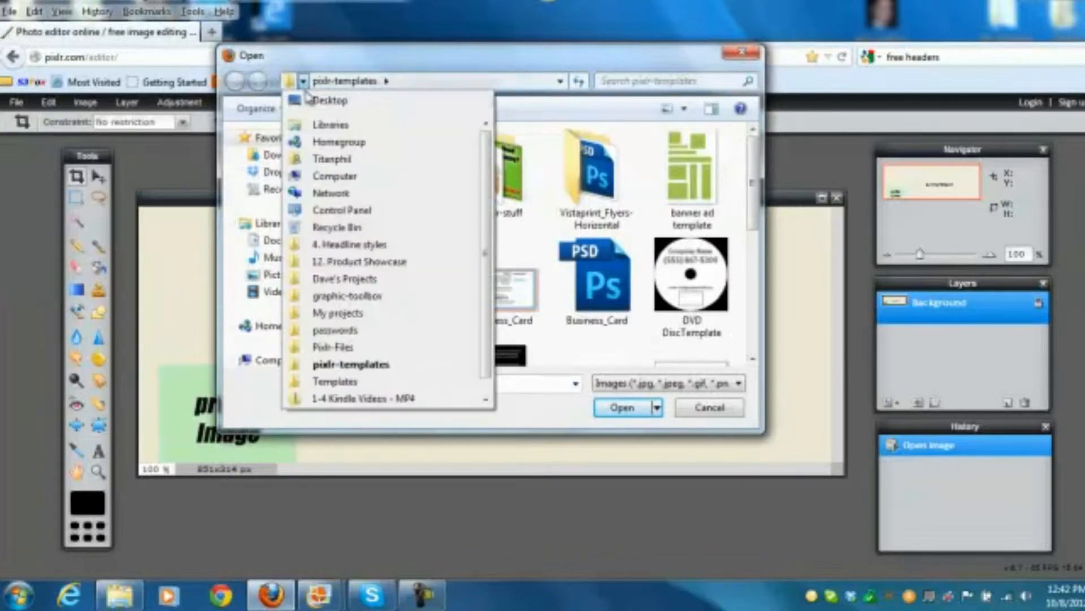
pyautogui.click(317, 103)
pyautogui.moveTo(755, 195); pyautogui.dragTo(755, 271)
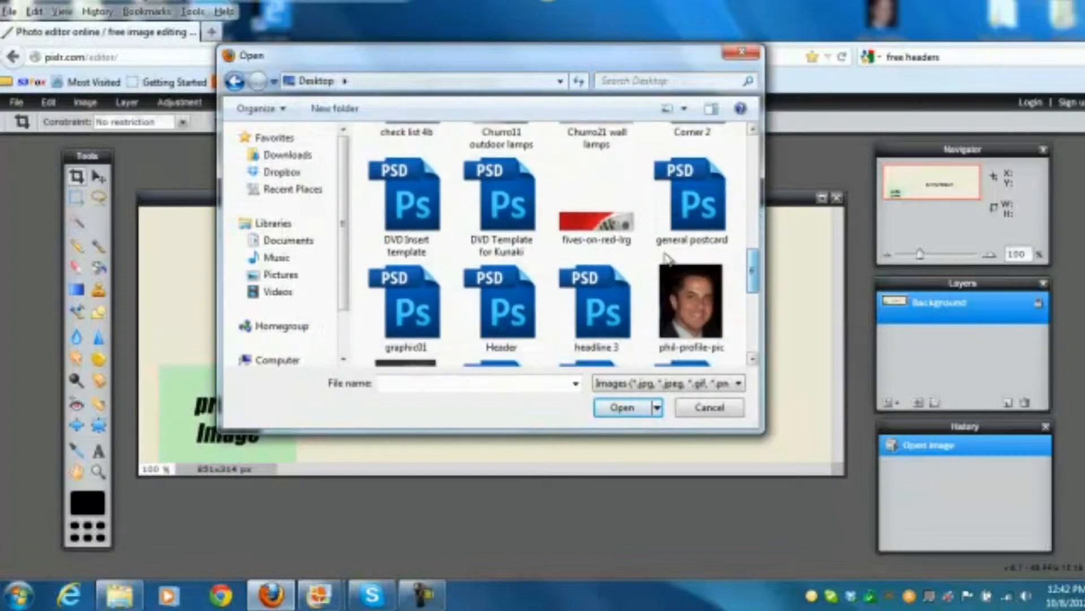
pyautogui.click(599, 223)
pyautogui.click(641, 411)
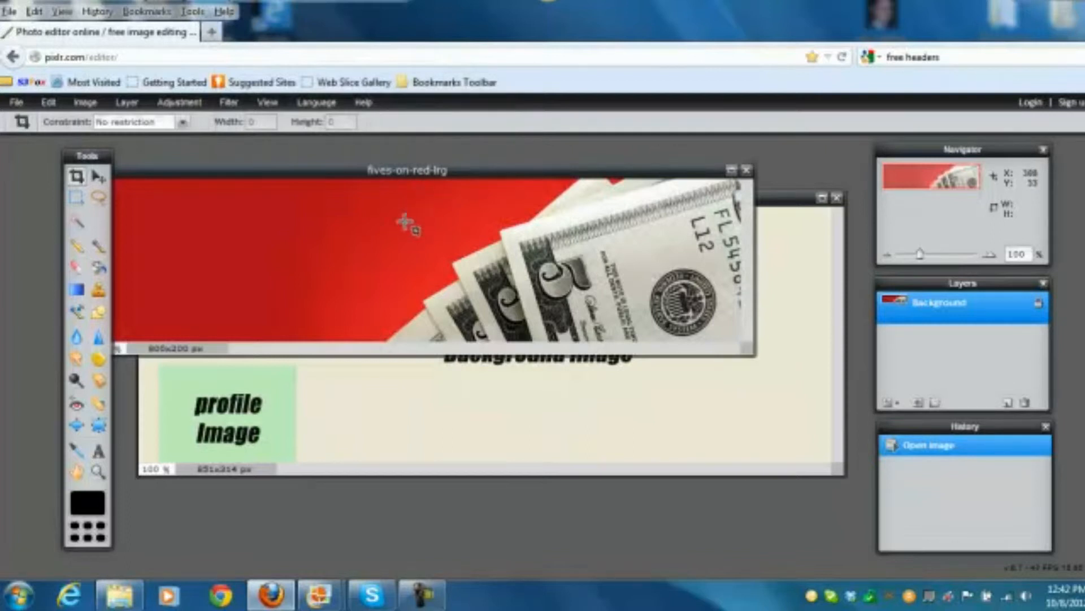
# - Copy the entire fives-on-red-lrg image and paste it into the timeline-template image as a new layer
pyautogui.click(17, 103)
pyautogui.moveTo(45, 103)
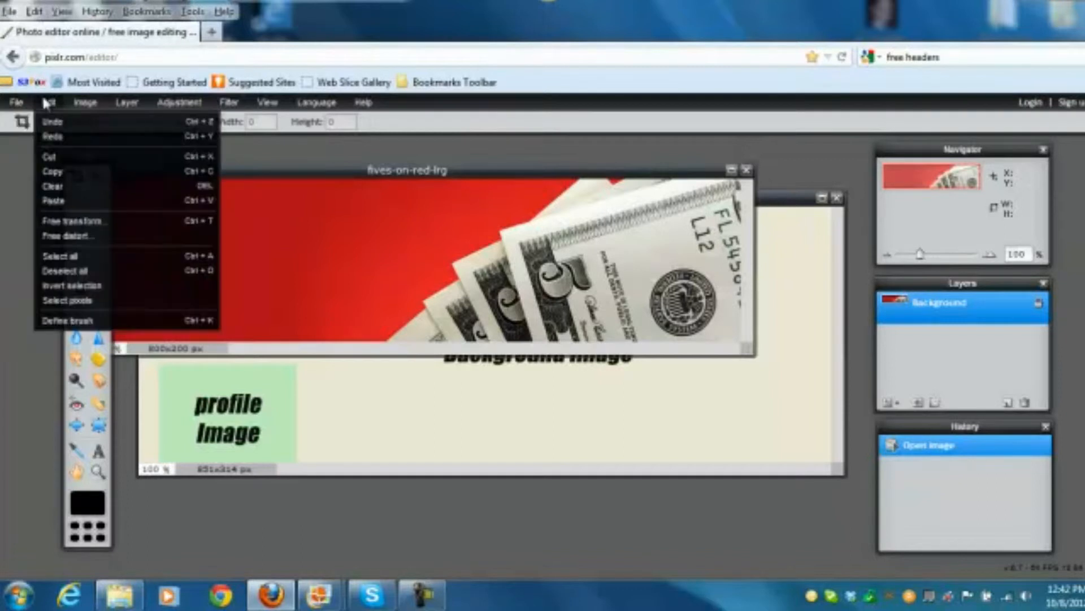
pyautogui.click(67, 255)
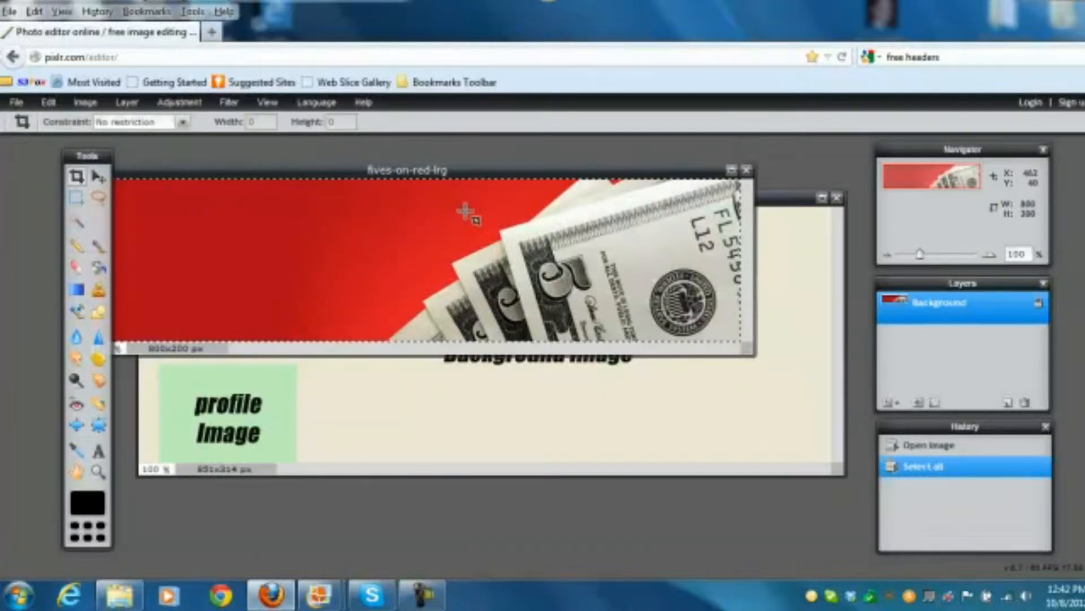
pyautogui.hotkey('ctrl', 'c')
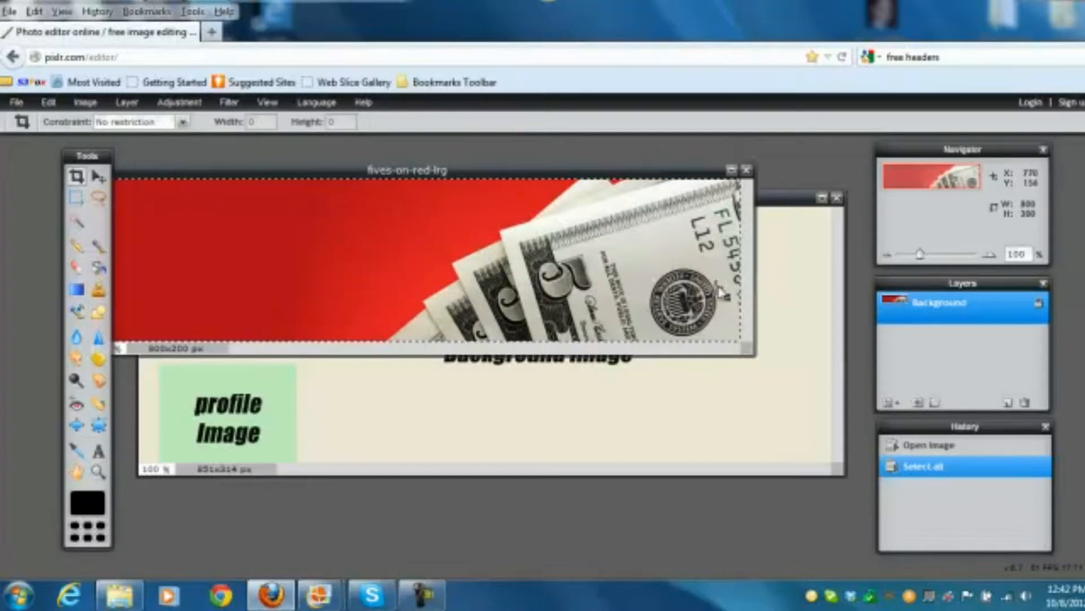
pyautogui.click(791, 282)
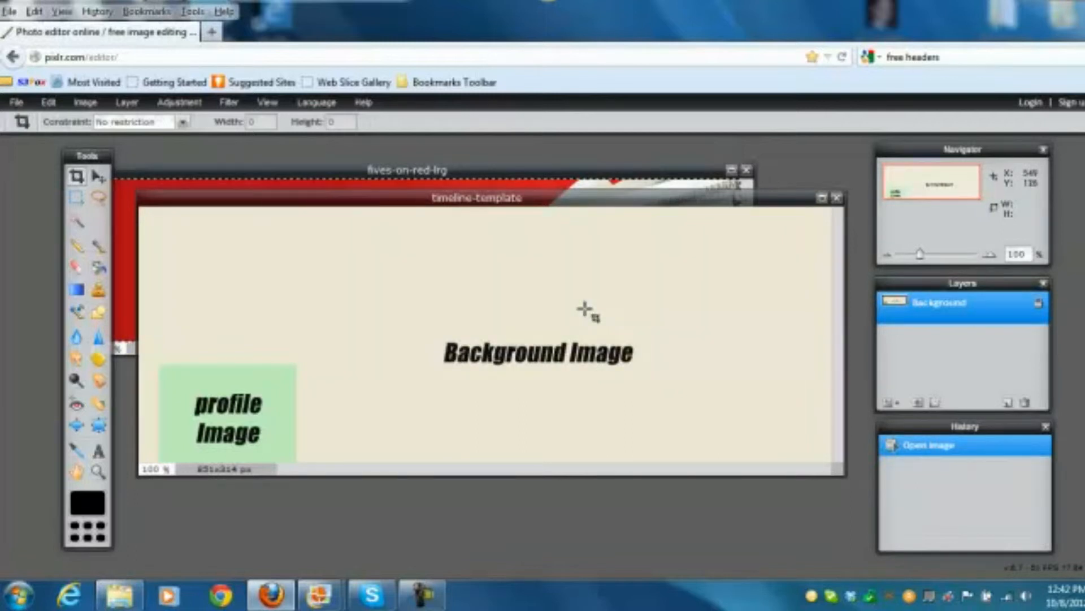
pyautogui.hotkey('ctrl', 'v')
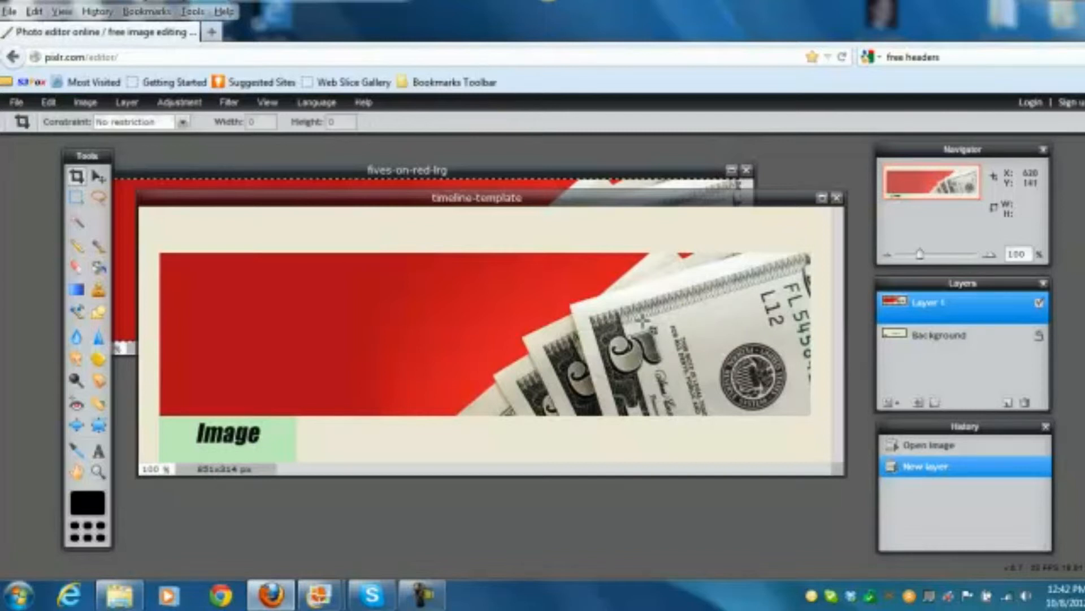
# - Rename the pasted money image layer to bg
pyautogui.doubleClick(930, 308)
pyautogui.press('BackSpace')
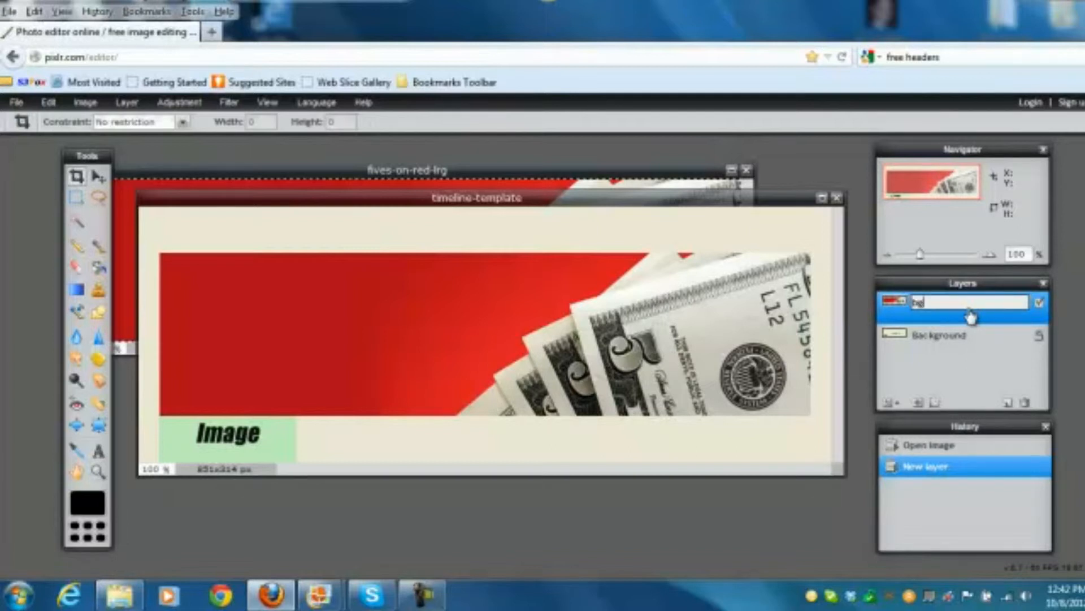
pyautogui.write('bg')
pyautogui.press('Return')
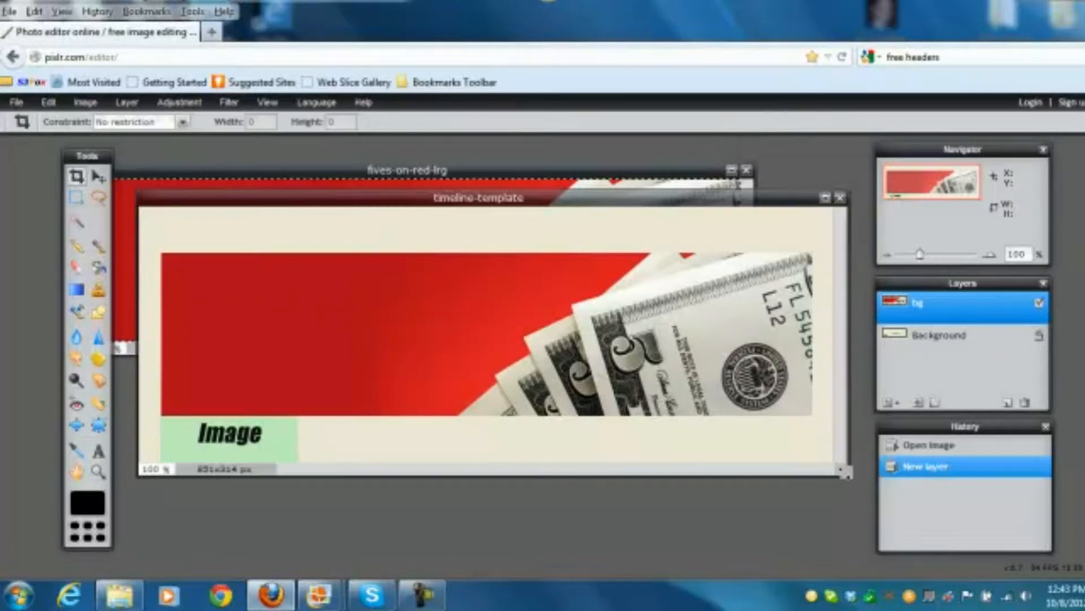
# - Enlarge and reposition the timeline-template window, and close the fives-on-red-lrg image without saving
pyautogui.moveTo(841, 473); pyautogui.dragTo(875, 523)
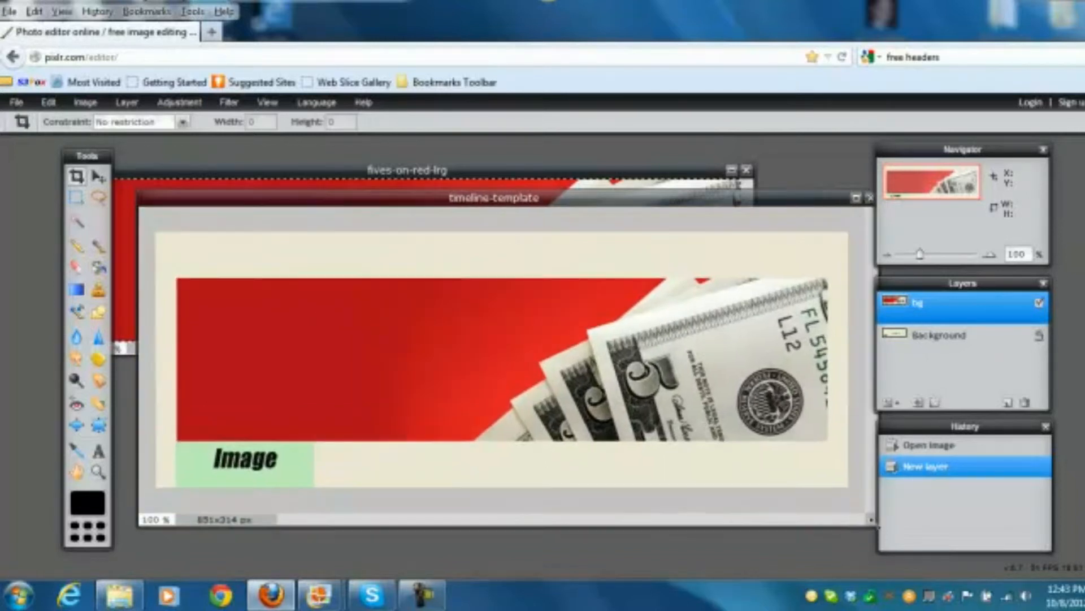
pyautogui.click(683, 174)
pyautogui.click(746, 171)
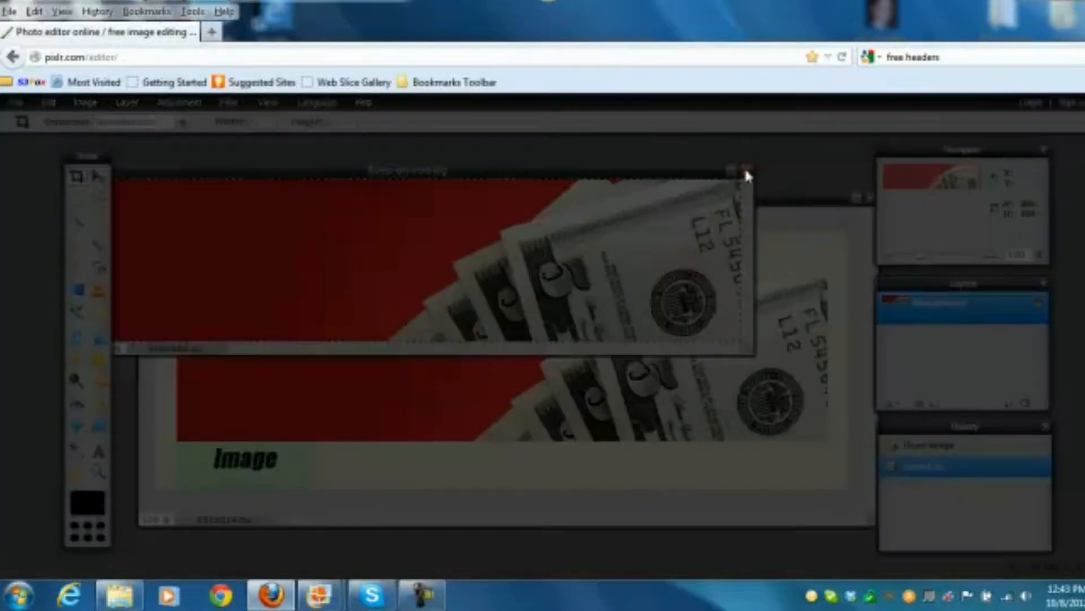
pyautogui.click(563, 371)
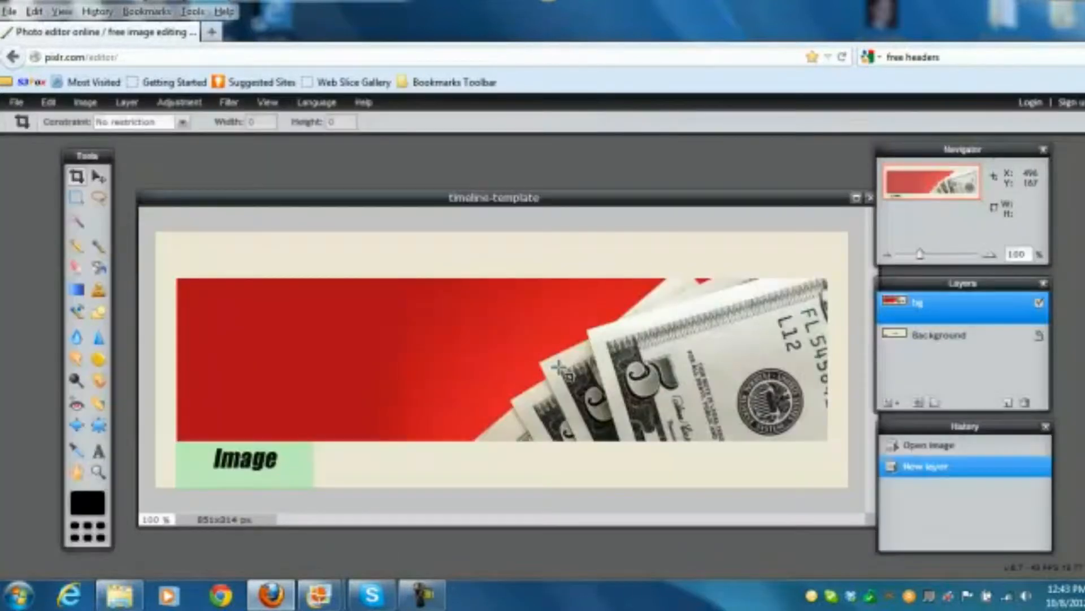
pyautogui.moveTo(628, 204); pyautogui.dragTo(616, 171)
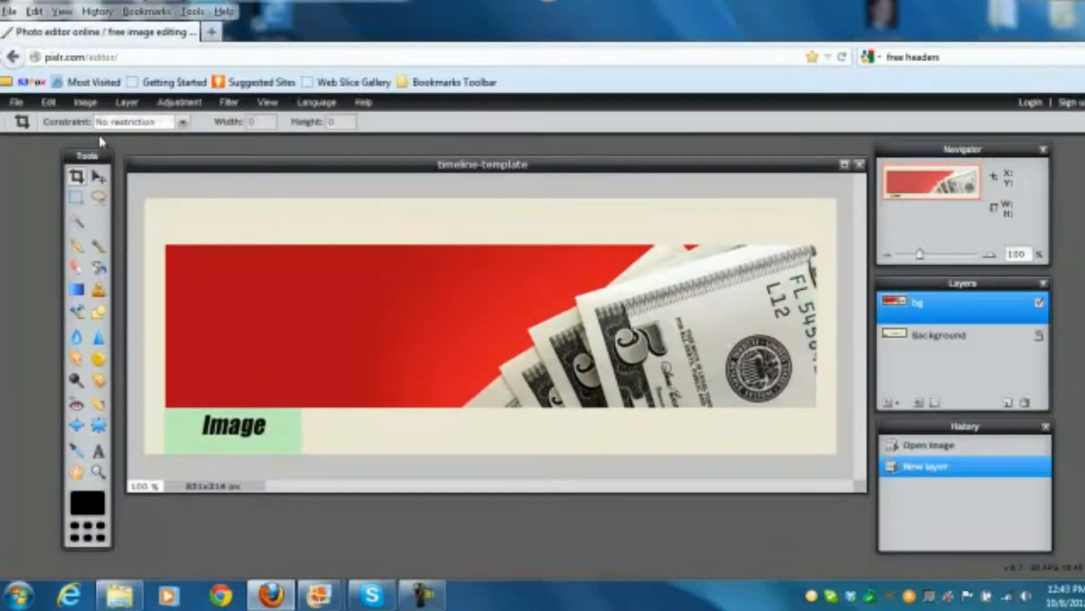
# - Free transform the bg layer so the money image covers the whole template canvas, and apply the changes
pyautogui.click(49, 103)
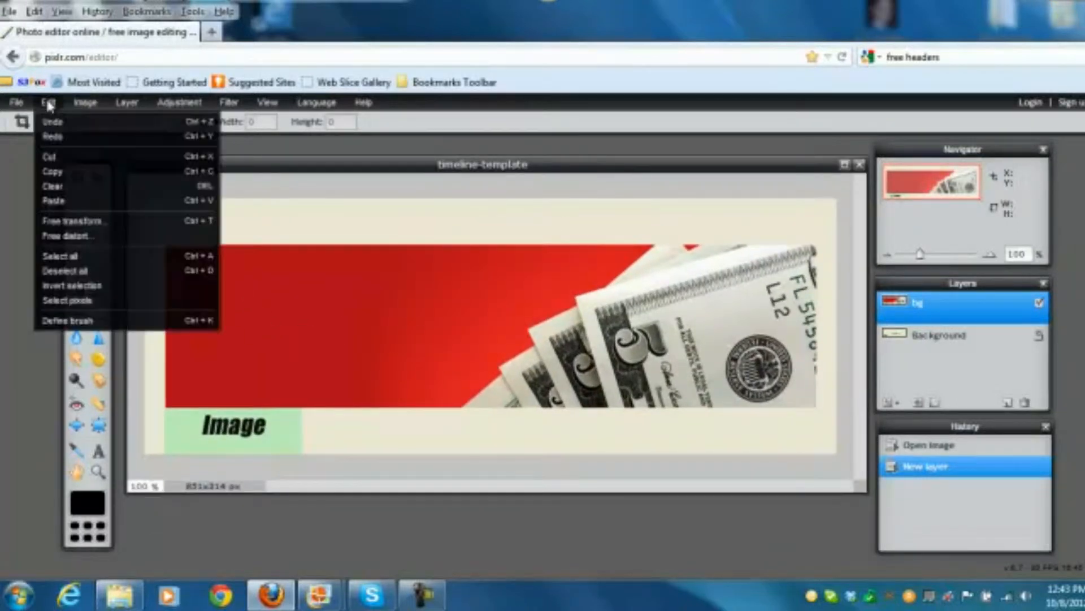
pyautogui.click(82, 221)
pyautogui.moveTo(171, 251); pyautogui.dragTo(117, 202)
pyautogui.moveTo(668, 318); pyautogui.dragTo(640, 320)
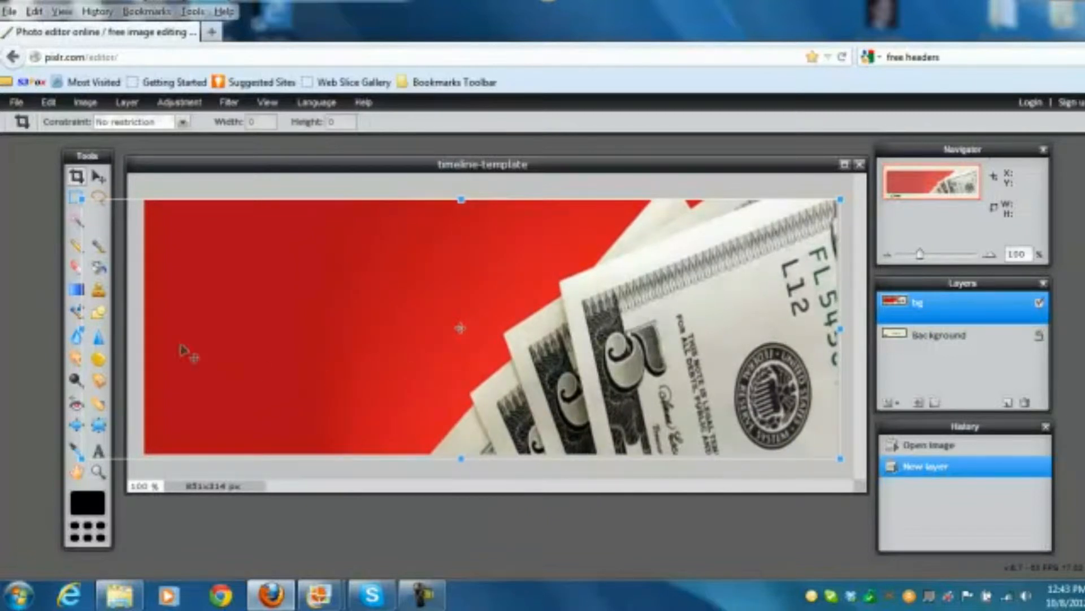
pyautogui.moveTo(144, 328)
pyautogui.mouseDown()
pyautogui.moveTo(175, 326)
pyautogui.moveTo(143, 323)
pyautogui.mouseUp()
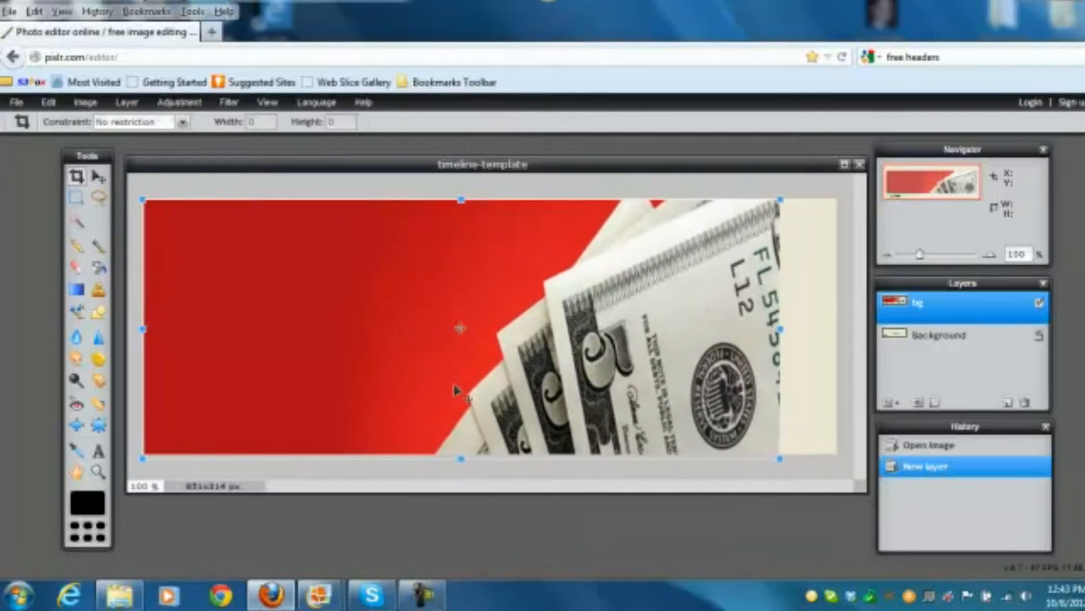
pyautogui.moveTo(780, 328); pyautogui.dragTo(857, 329)
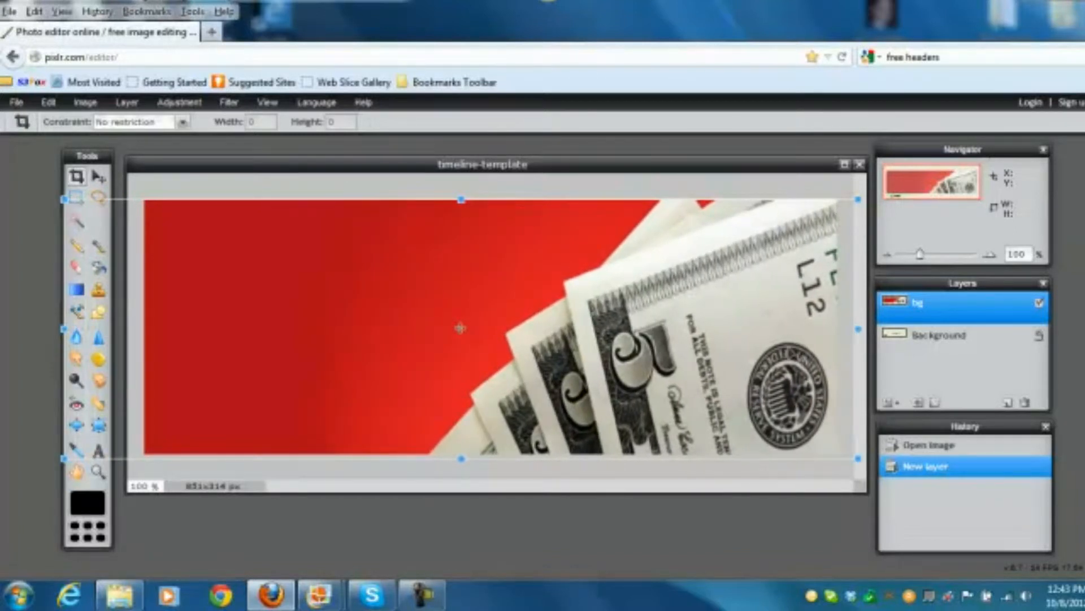
pyautogui.moveTo(855, 329); pyautogui.dragTo(920, 328)
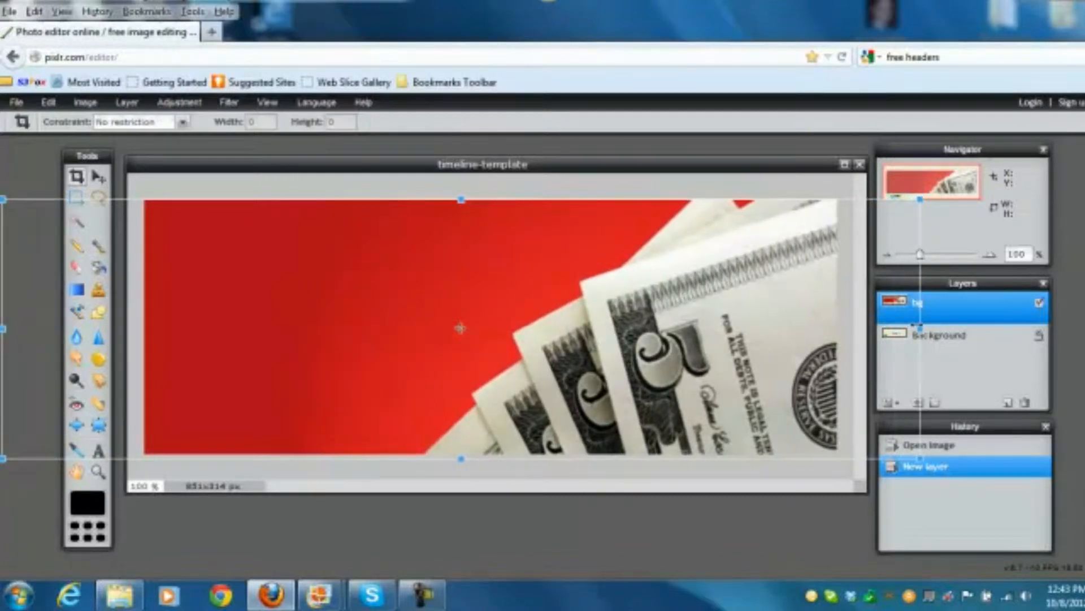
pyautogui.click(99, 175)
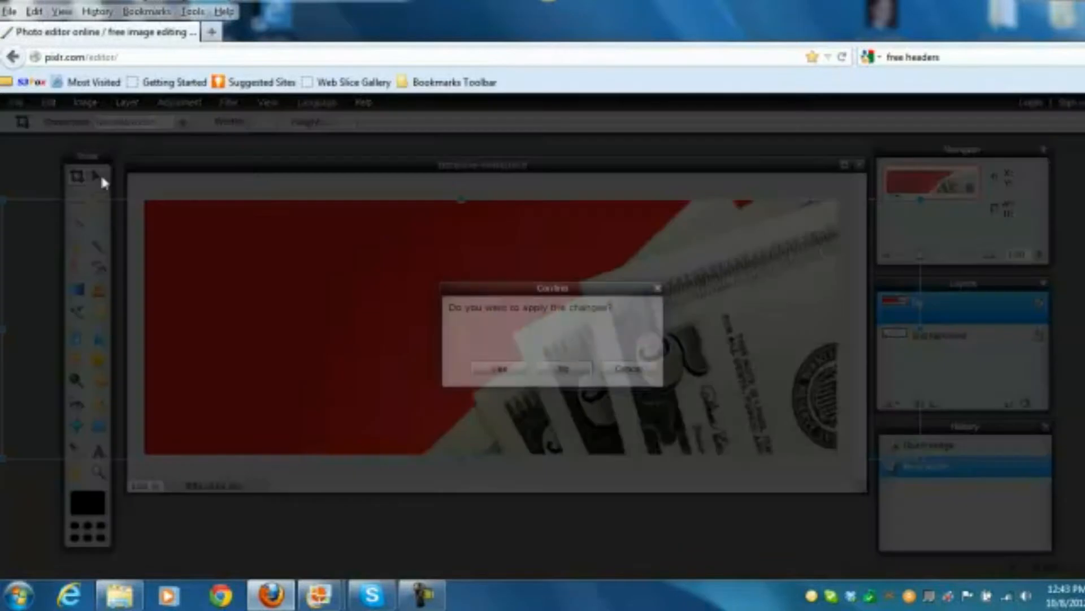
pyautogui.click(499, 369)
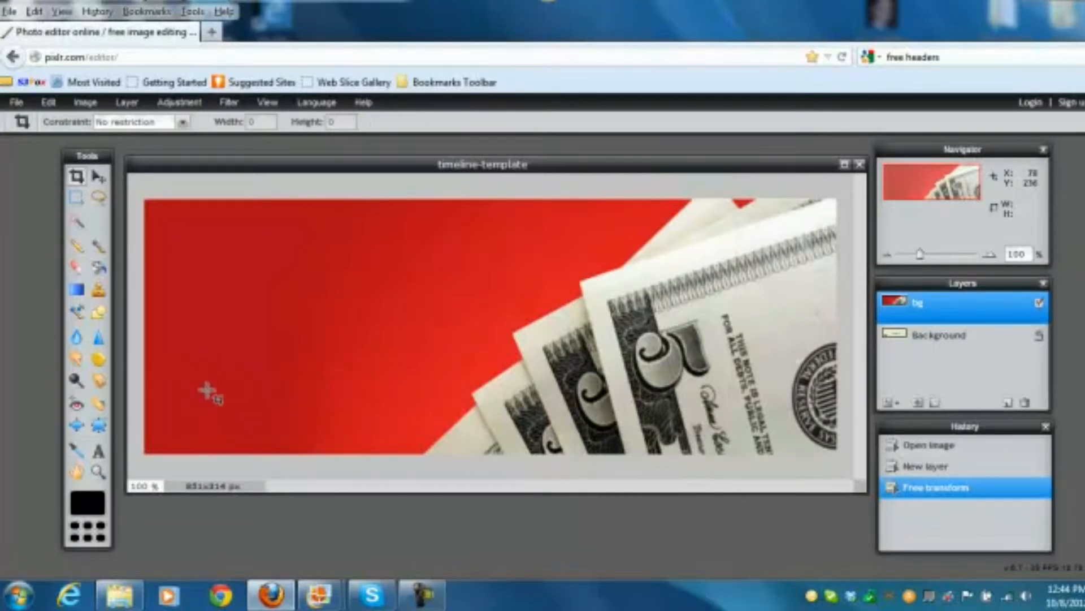
# - Toggle the bg layer's visibility to compare it with the template's background and profile image areas, leaving the layer shown
pyautogui.click(1039, 306)
pyautogui.click(1039, 305)
pyautogui.click(1039, 305)
pyautogui.click(1039, 305)
pyautogui.click(1039, 305)
pyautogui.click(1039, 306)
pyautogui.click(1039, 305)
pyautogui.click(1039, 305)
pyautogui.click(1039, 305)
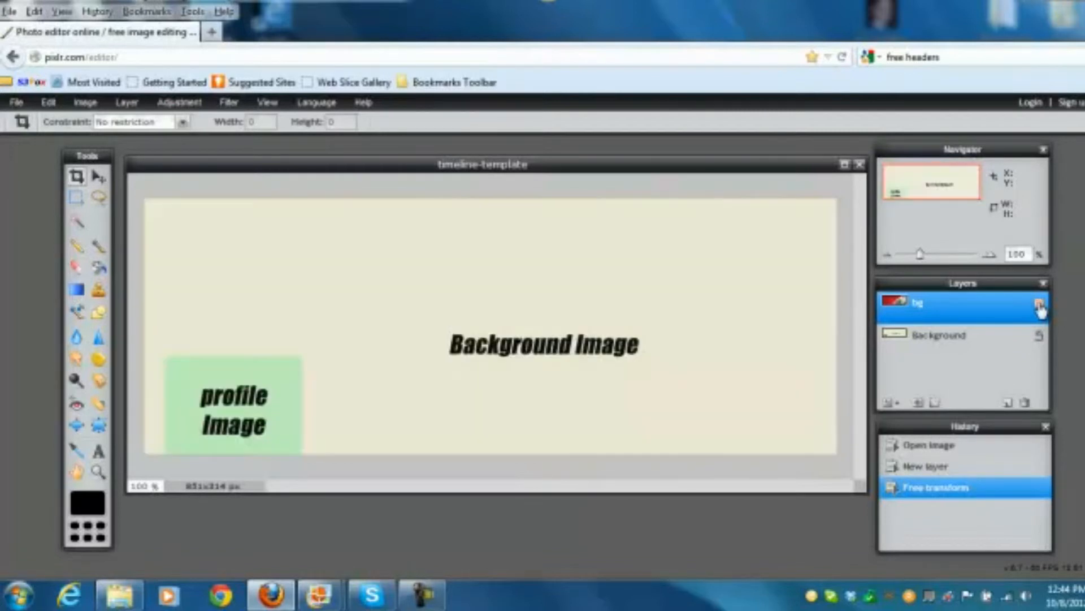
pyautogui.click(1039, 306)
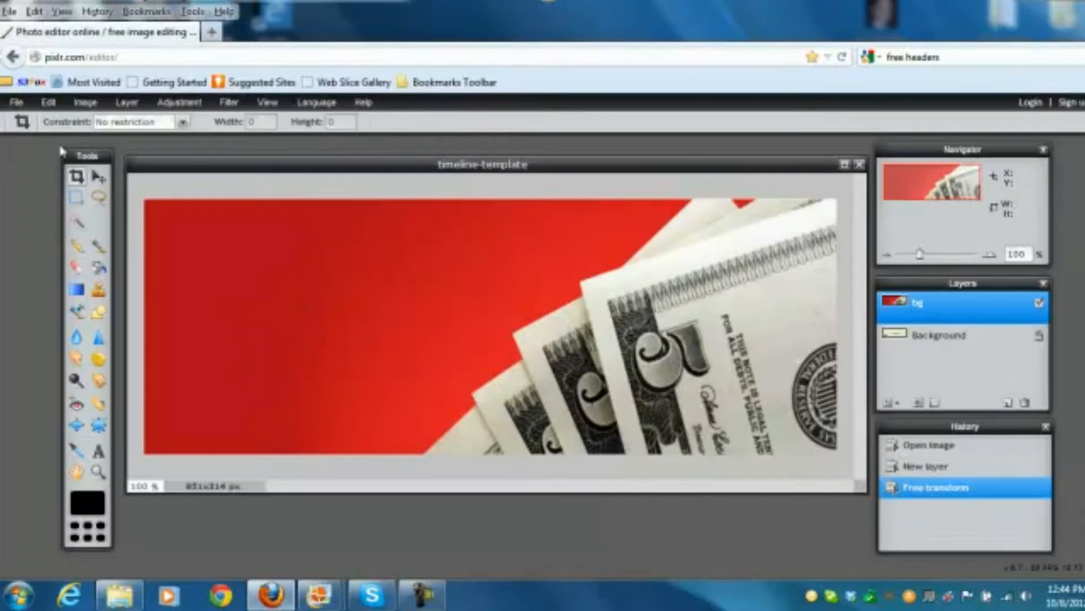
pyautogui.click(17, 104)
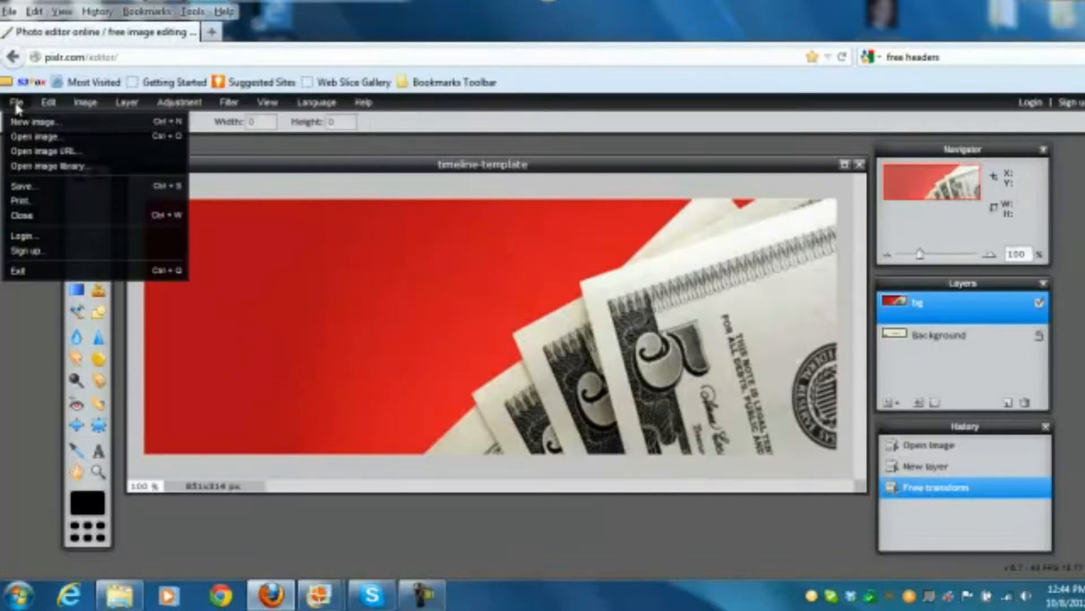
pyautogui.click(26, 138)
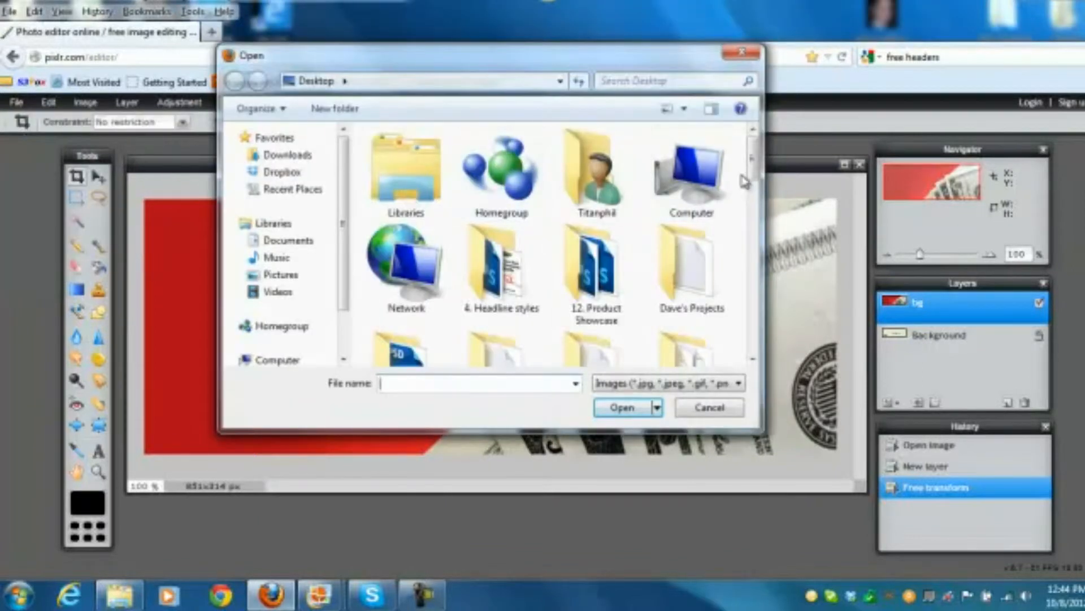
pyautogui.moveTo(752, 161); pyautogui.dragTo(757, 212)
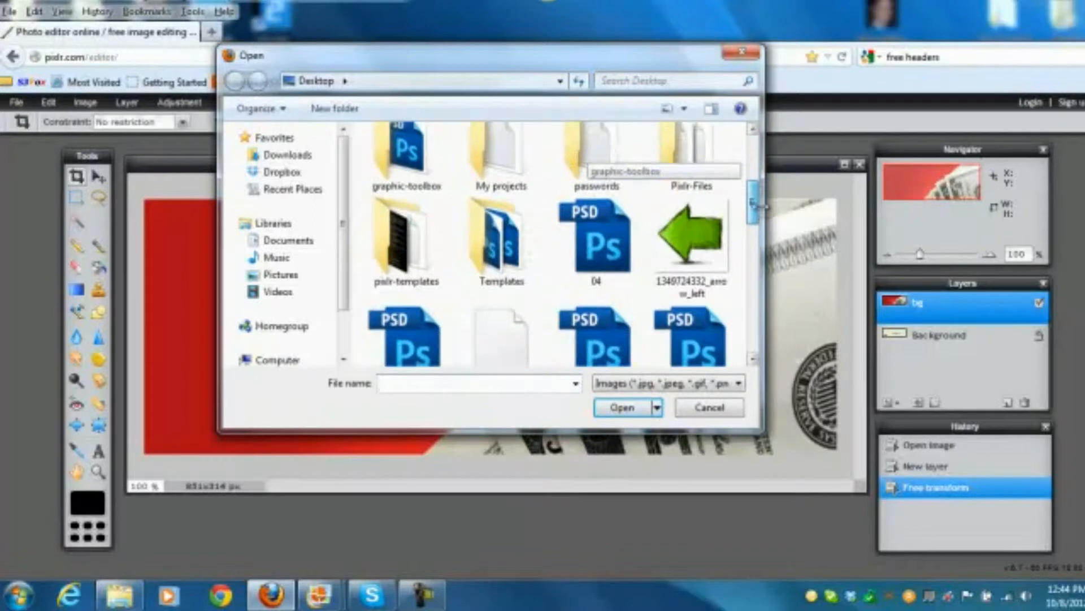
pyautogui.click(694, 232)
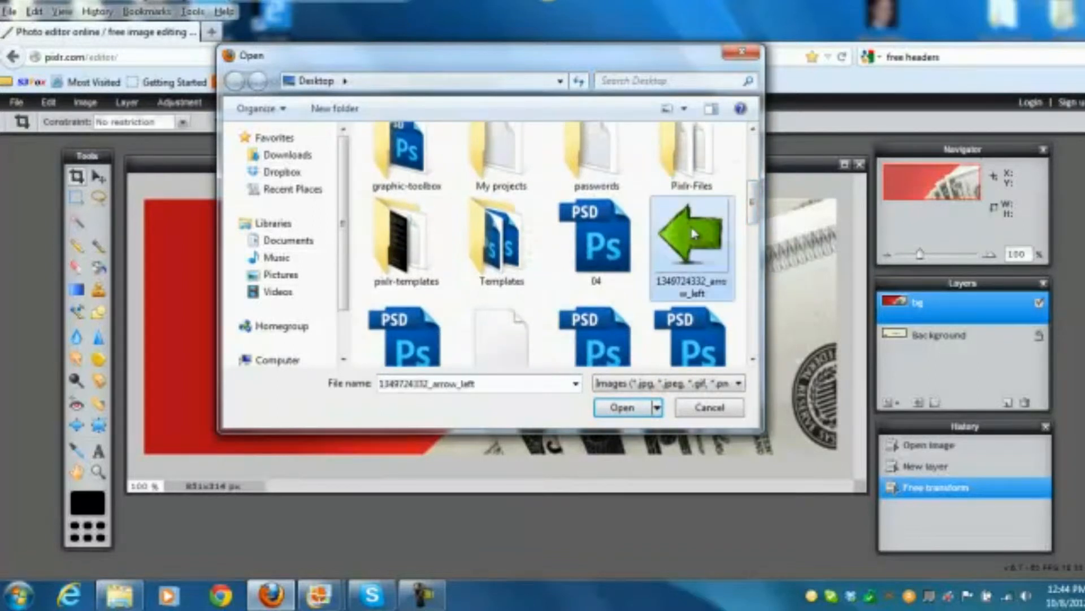
pyautogui.click(620, 408)
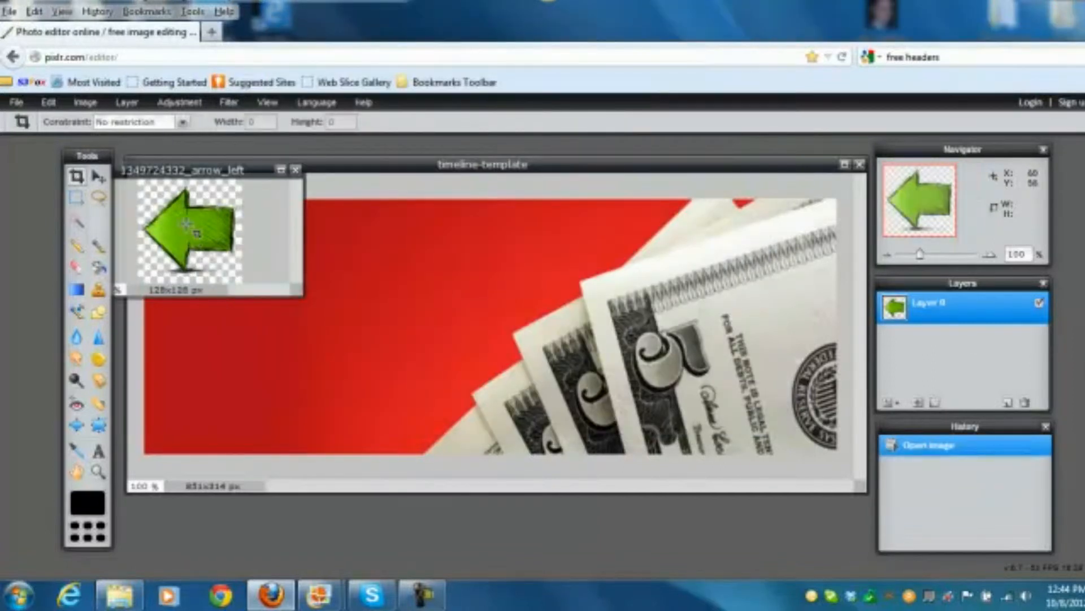
# - Try to move the green arrow out of its own image into the timeline-template image with the Move tool
pyautogui.click(99, 179)
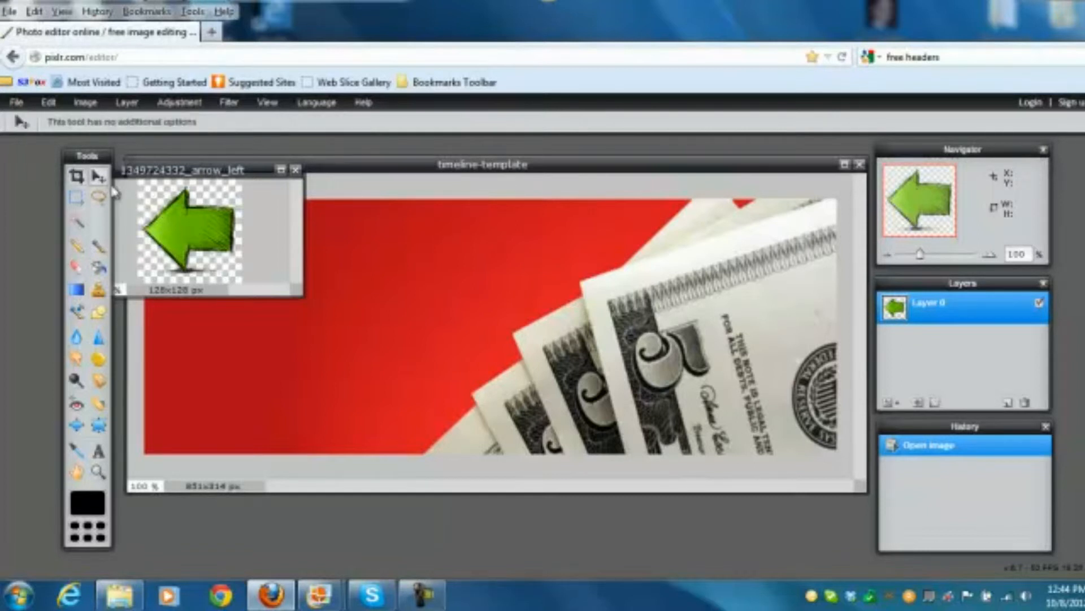
pyautogui.moveTo(226, 170); pyautogui.dragTo(325, 177)
pyautogui.moveTo(284, 235); pyautogui.dragTo(388, 362)
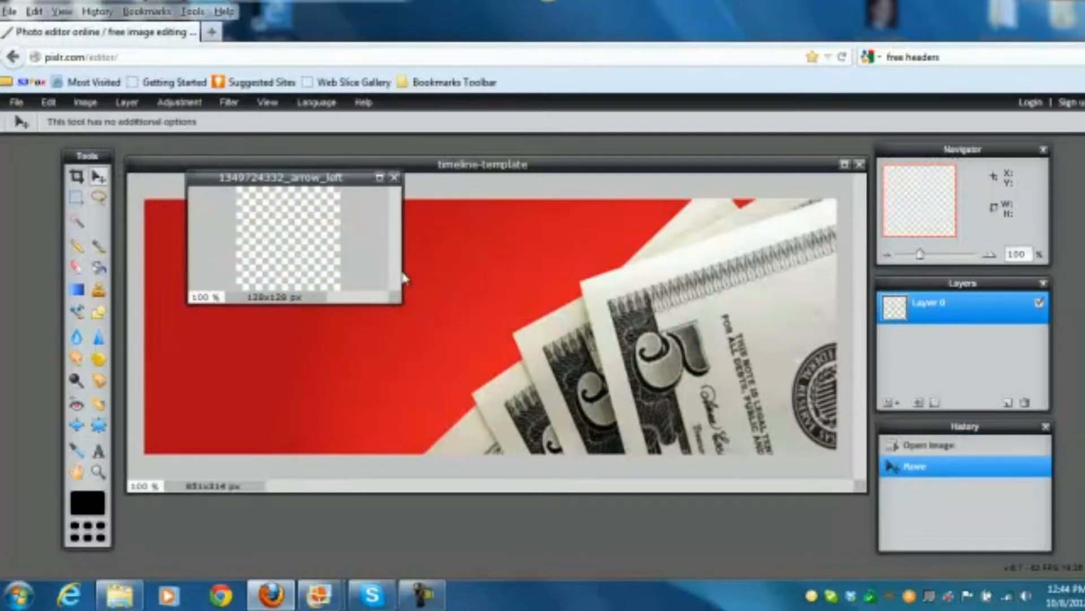
# - Shift the timeline-template window out of the way, enlarge the arrow image's window and move the arrow back onto its canvas
pyautogui.click(499, 237)
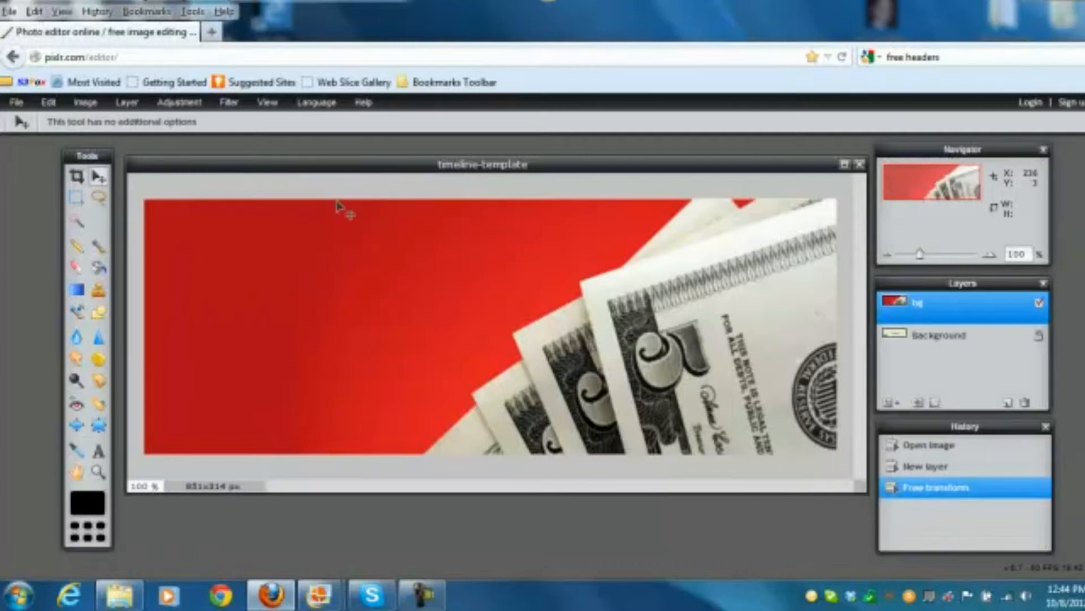
pyautogui.moveTo(388, 165); pyautogui.dragTo(391, 266)
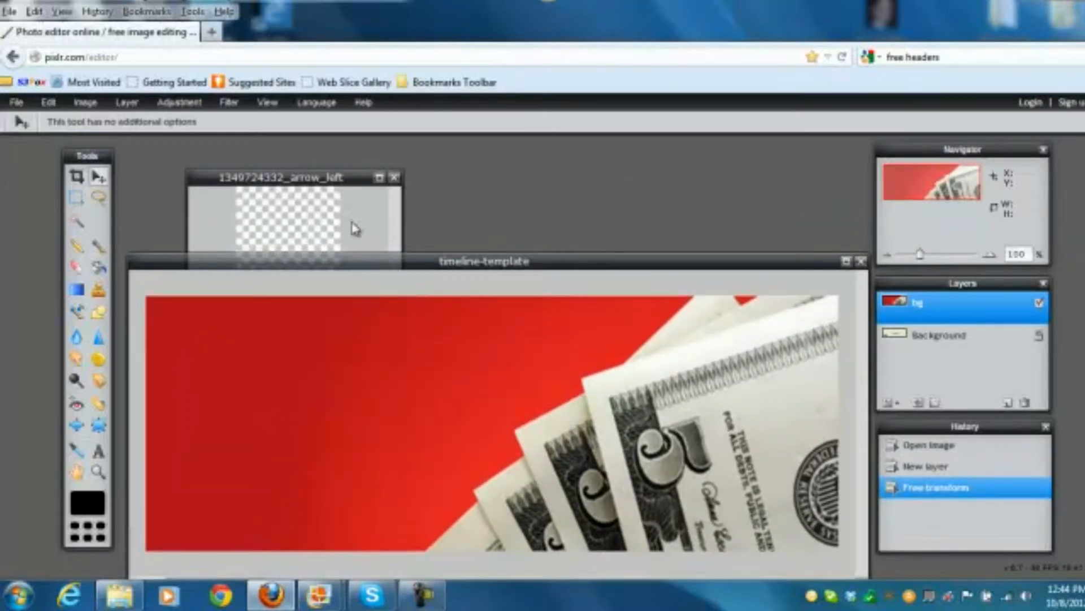
pyautogui.click(334, 247)
pyautogui.moveTo(310, 238); pyautogui.dragTo(289, 154)
pyautogui.moveTo(379, 277); pyautogui.dragTo(595, 466)
pyautogui.moveTo(310, 258); pyautogui.dragTo(364, 215)
pyautogui.moveTo(443, 158); pyautogui.dragTo(576, 140)
pyautogui.moveTo(521, 277); pyautogui.dragTo(510, 277)
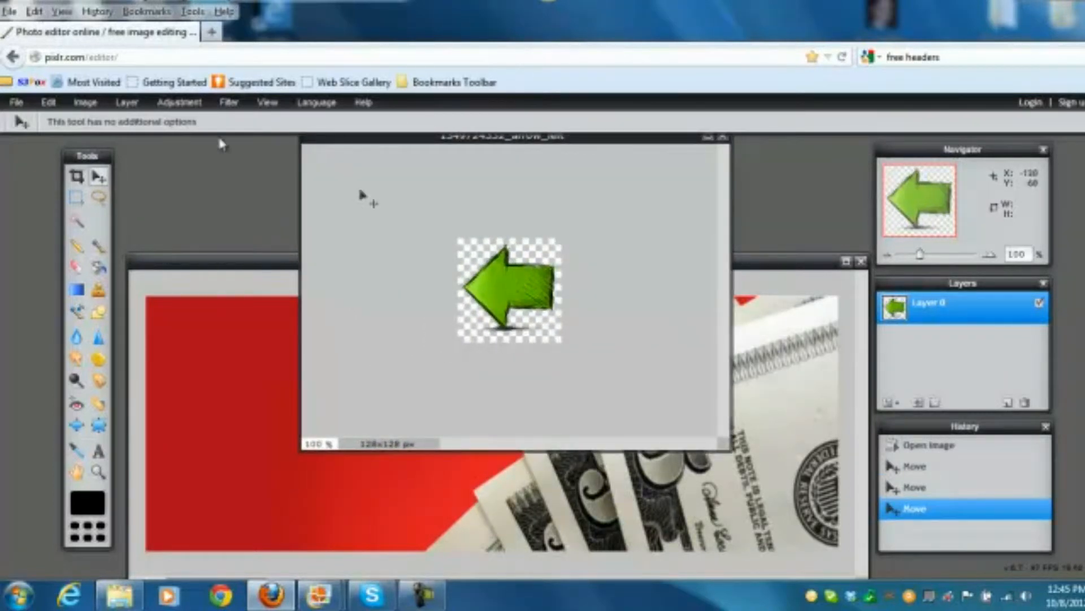
# - Select the whole green arrow image, copy it and paste it into the timeline-template image as a new layer
pyautogui.click(24, 101)
pyautogui.moveTo(44, 105)
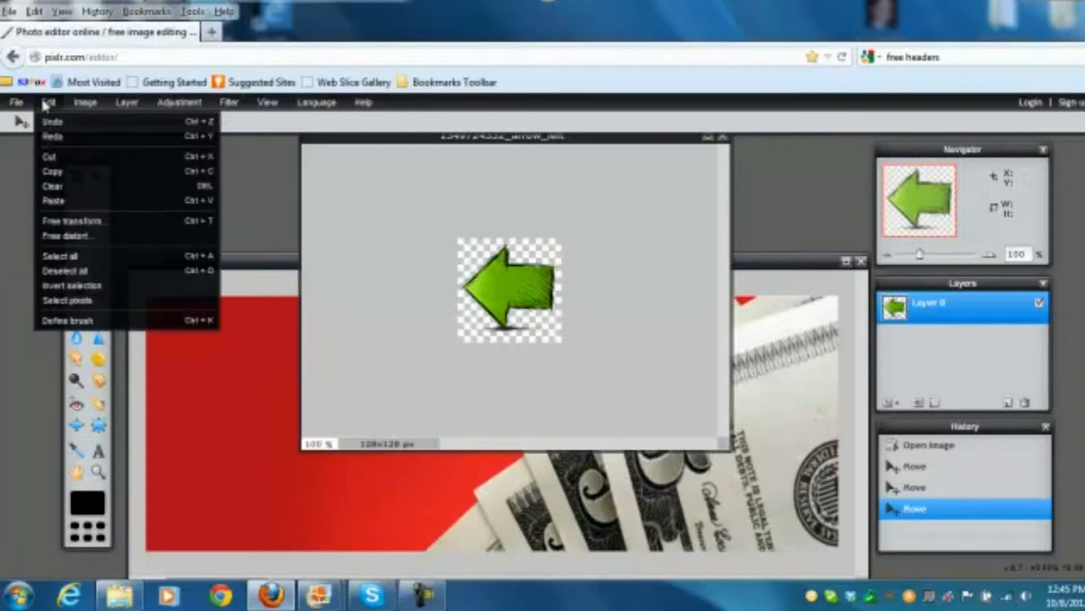
pyautogui.click(59, 255)
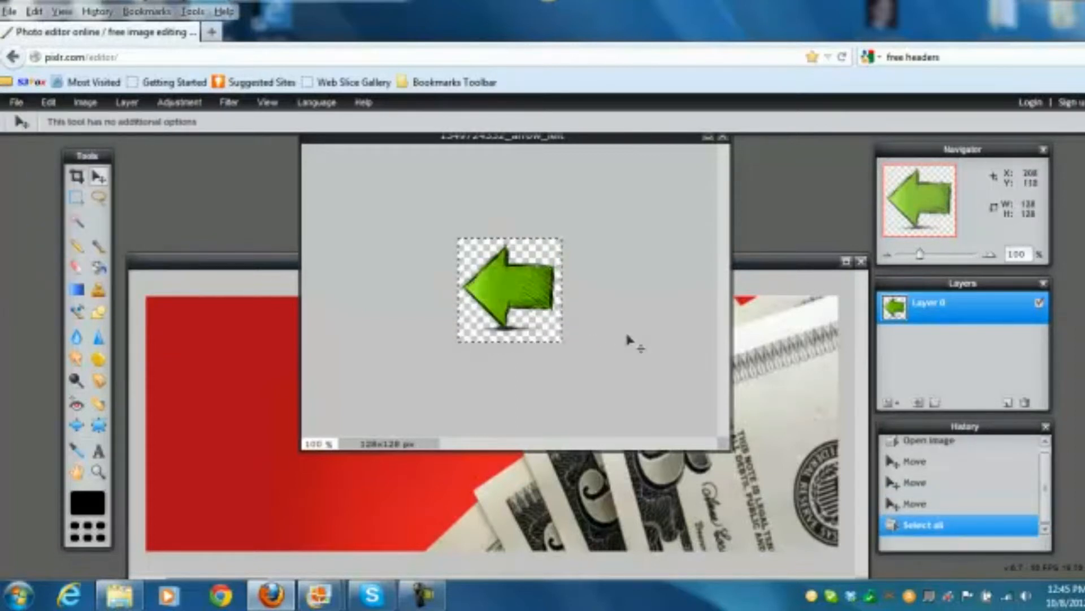
pyautogui.hotkey('ctrl', 'c')
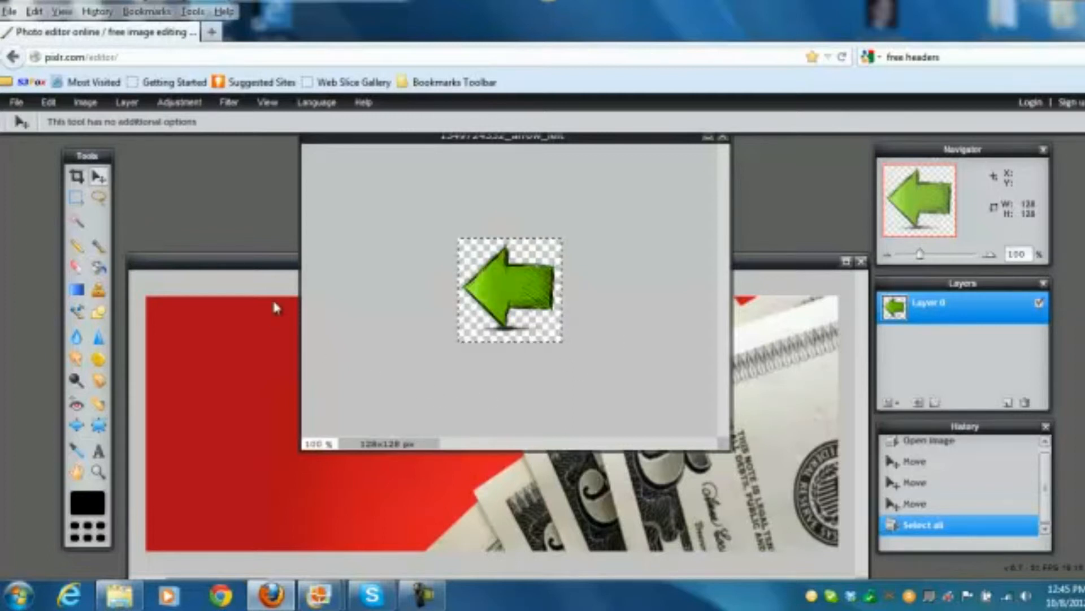
pyautogui.click(254, 349)
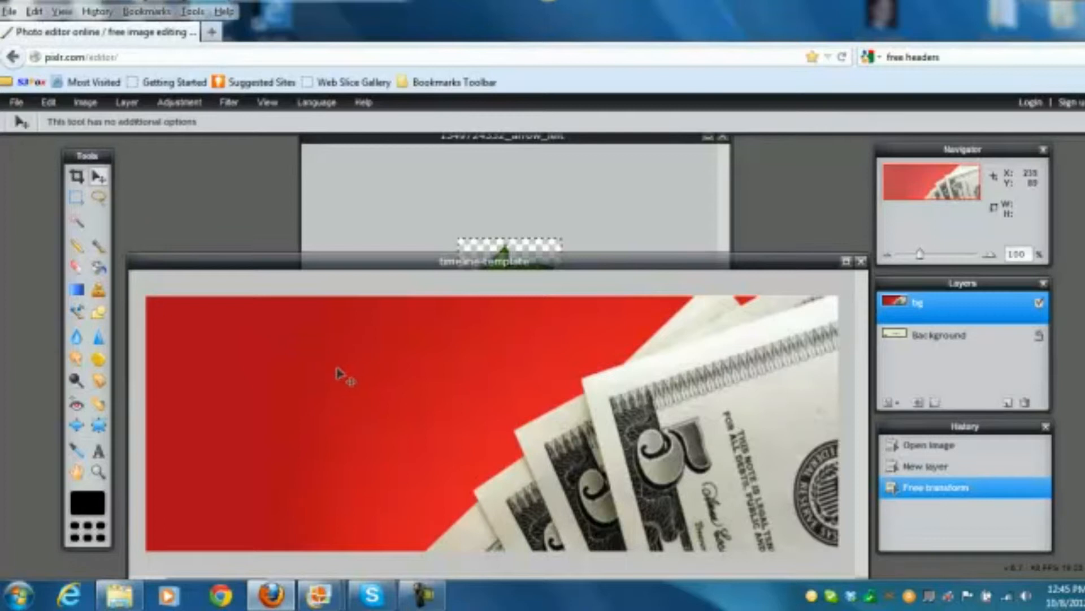
pyautogui.hotkey('ctrl', 'v')
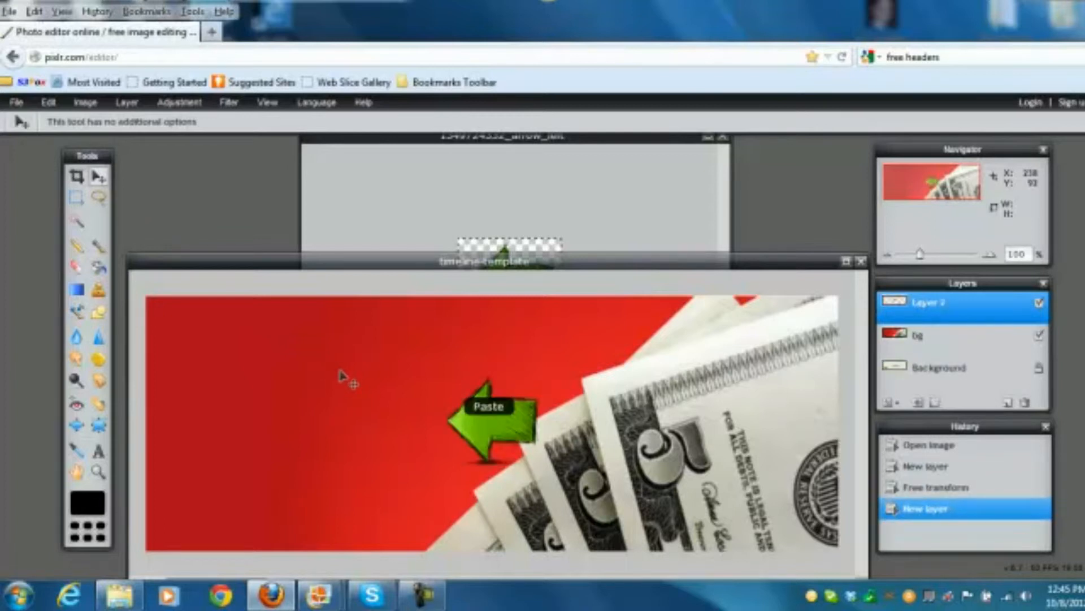
pyautogui.click(662, 201)
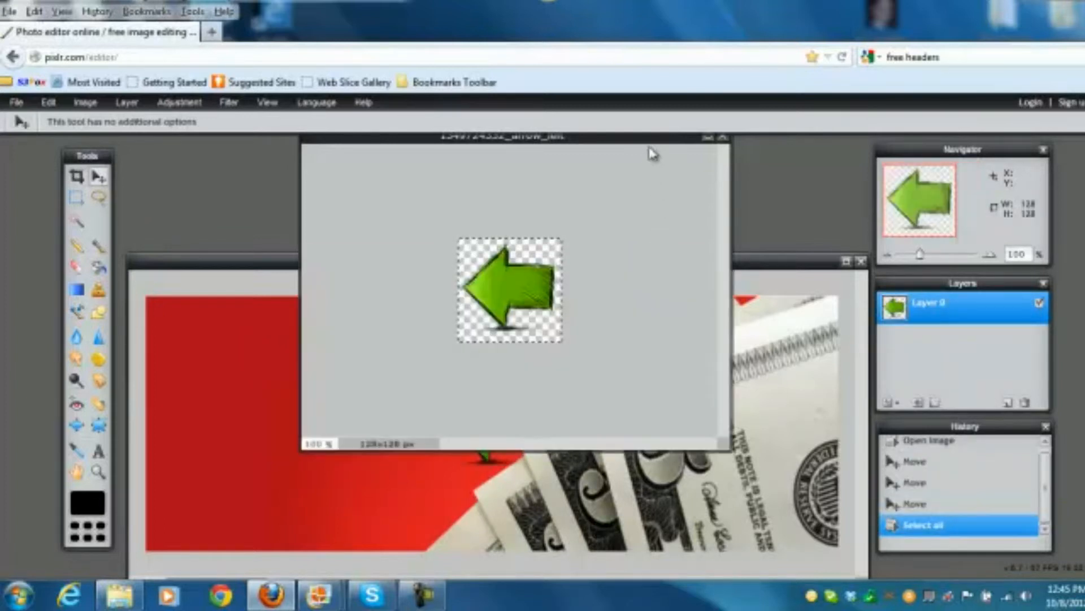
pyautogui.moveTo(654, 141); pyautogui.dragTo(614, 170)
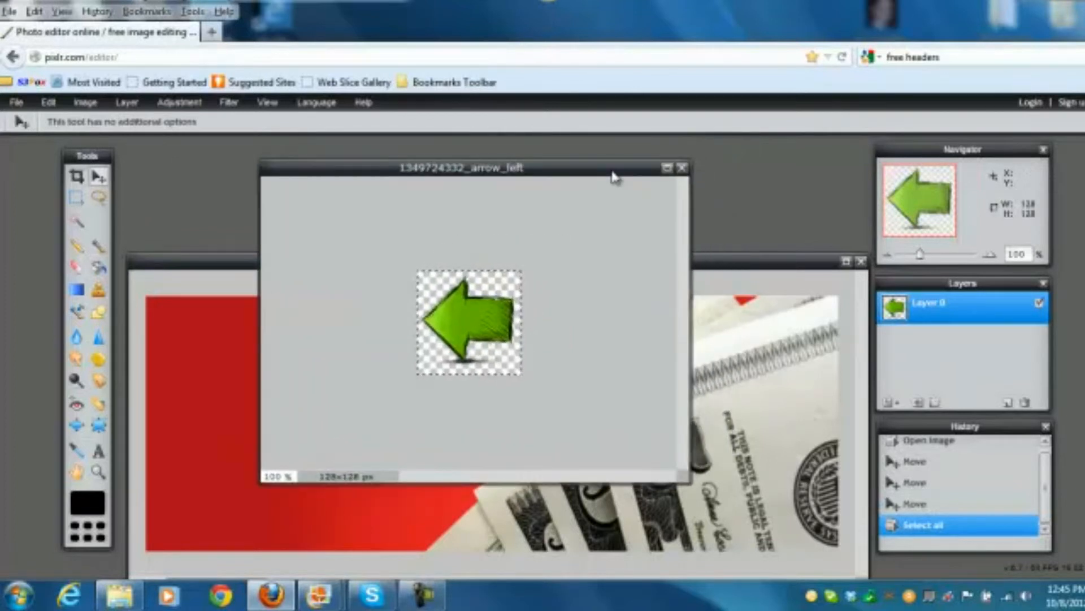
pyautogui.click(683, 168)
pyautogui.click(573, 371)
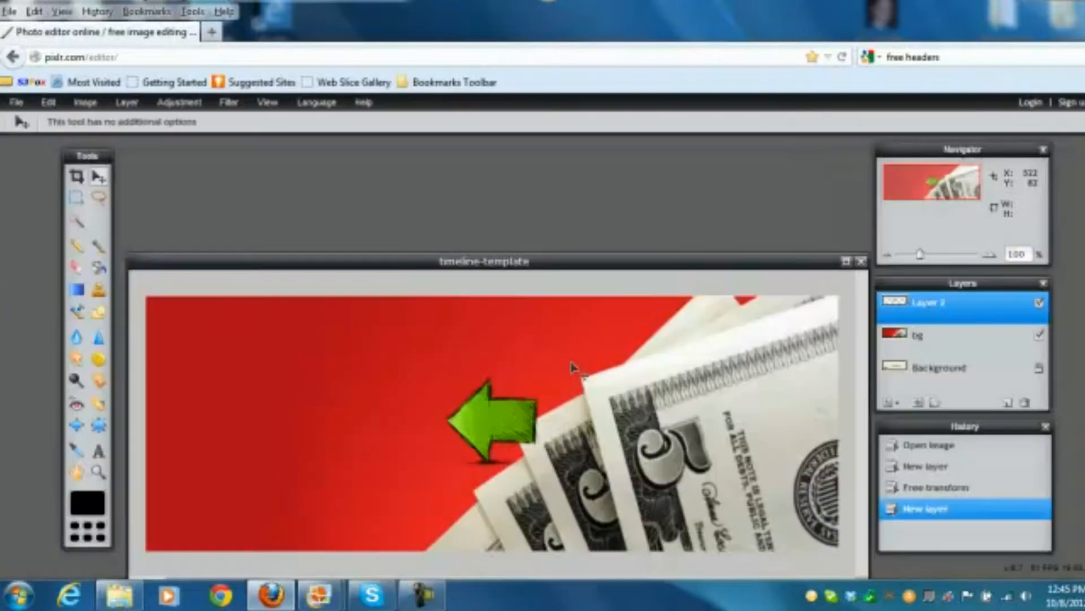
pyautogui.moveTo(603, 263); pyautogui.dragTo(616, 157)
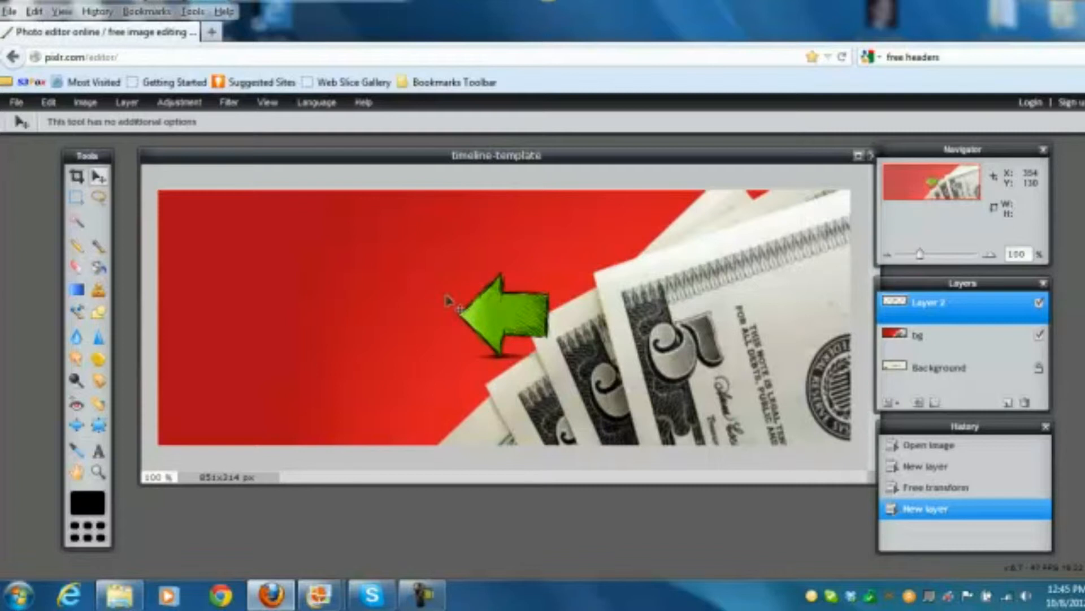
# - Move the green arrow down beside the profile image area so it points at it, hiding the bg layer to align it
pyautogui.moveTo(515, 314); pyautogui.dragTo(391, 393)
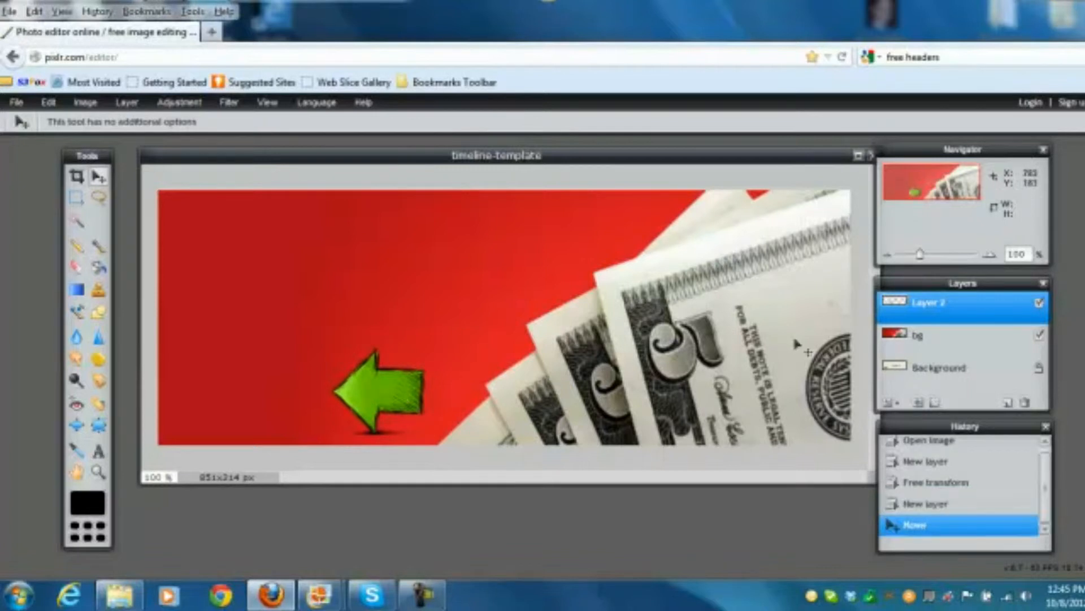
pyautogui.click(1040, 336)
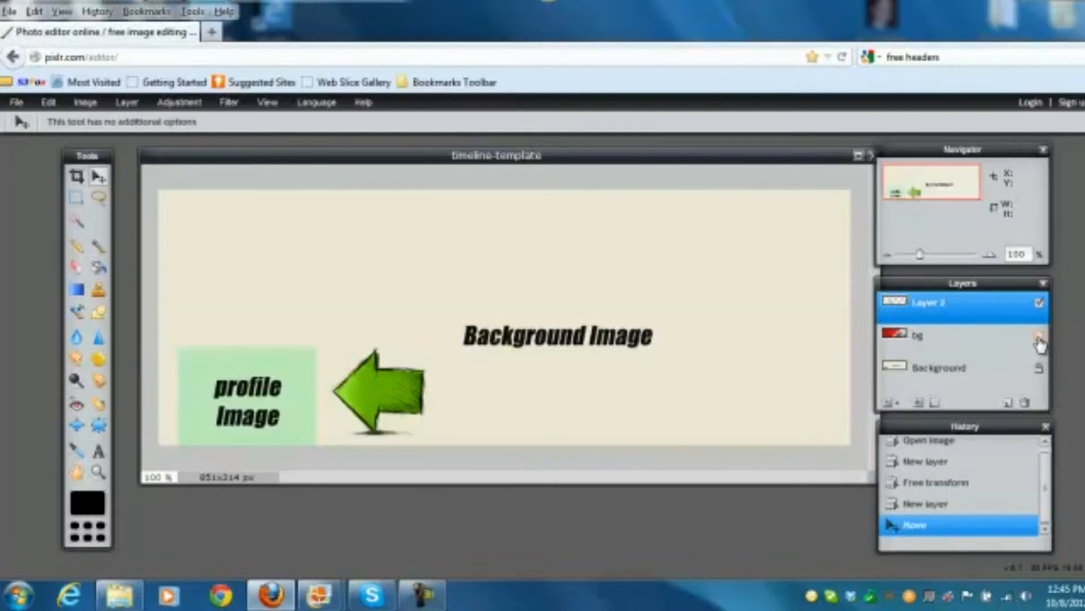
pyautogui.click(1039, 337)
pyautogui.click(1039, 337)
pyautogui.moveTo(385, 399); pyautogui.dragTo(374, 401)
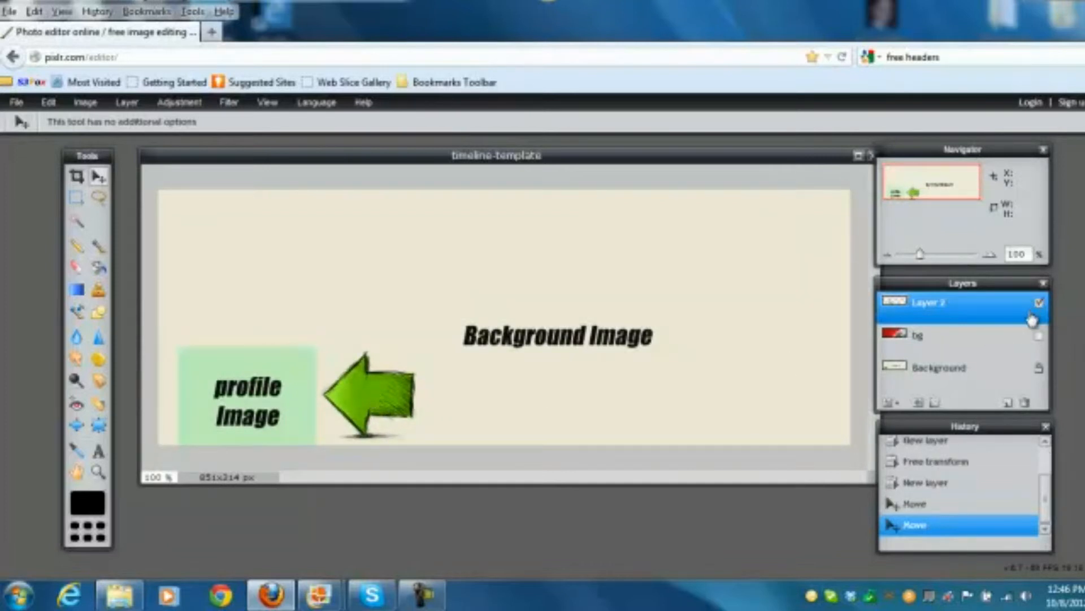
# - Toggle the bg layer's visibility to check the arrow's position against the profile image area, leaving the layer shown
pyautogui.click(1039, 337)
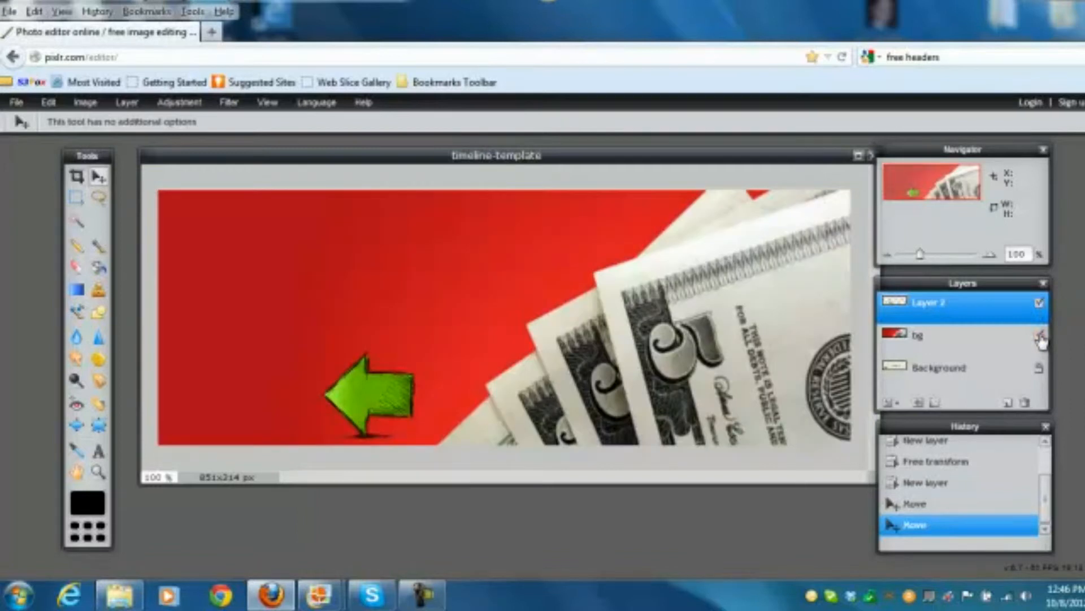
pyautogui.click(1039, 337)
pyautogui.click(1039, 337)
pyautogui.click(1039, 337)
pyautogui.click(1039, 337)
pyautogui.click(1039, 337)
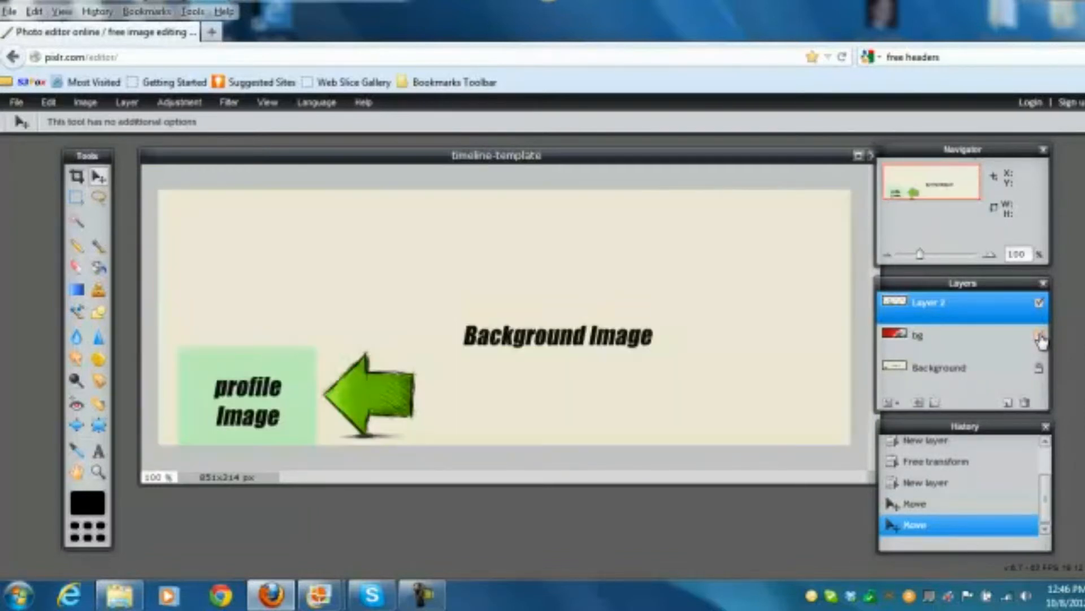
pyautogui.click(1039, 337)
pyautogui.click(1039, 337)
pyautogui.click(1039, 337)
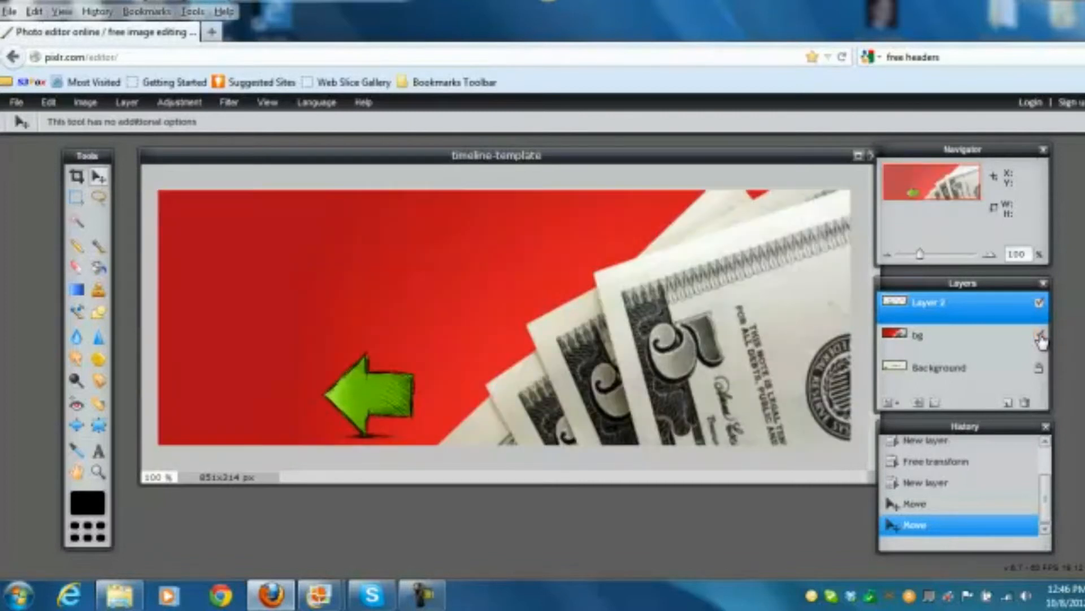
pyautogui.click(1039, 337)
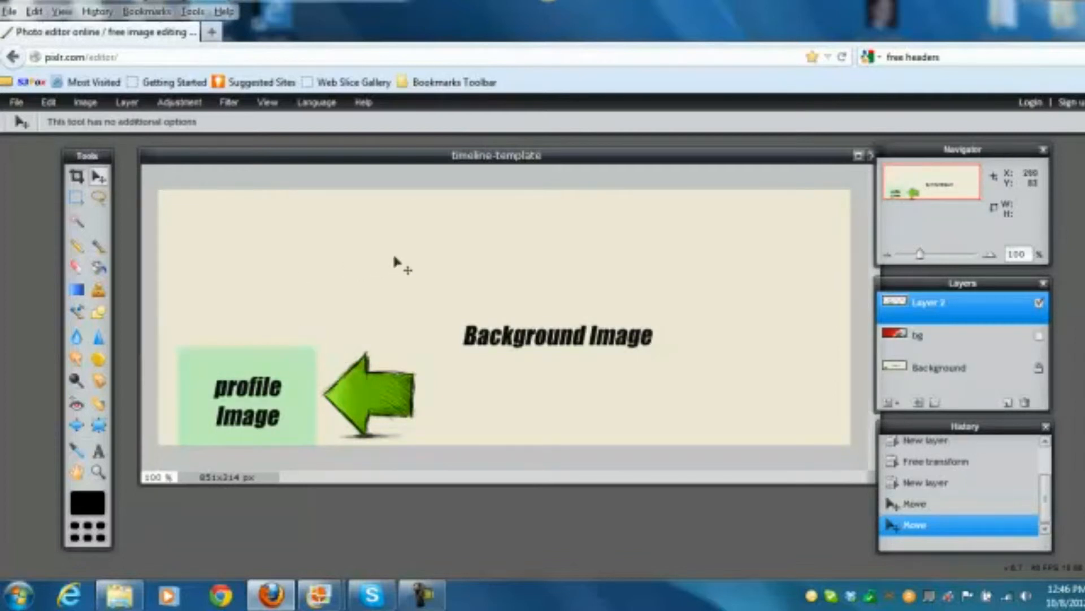
pyautogui.click(1040, 336)
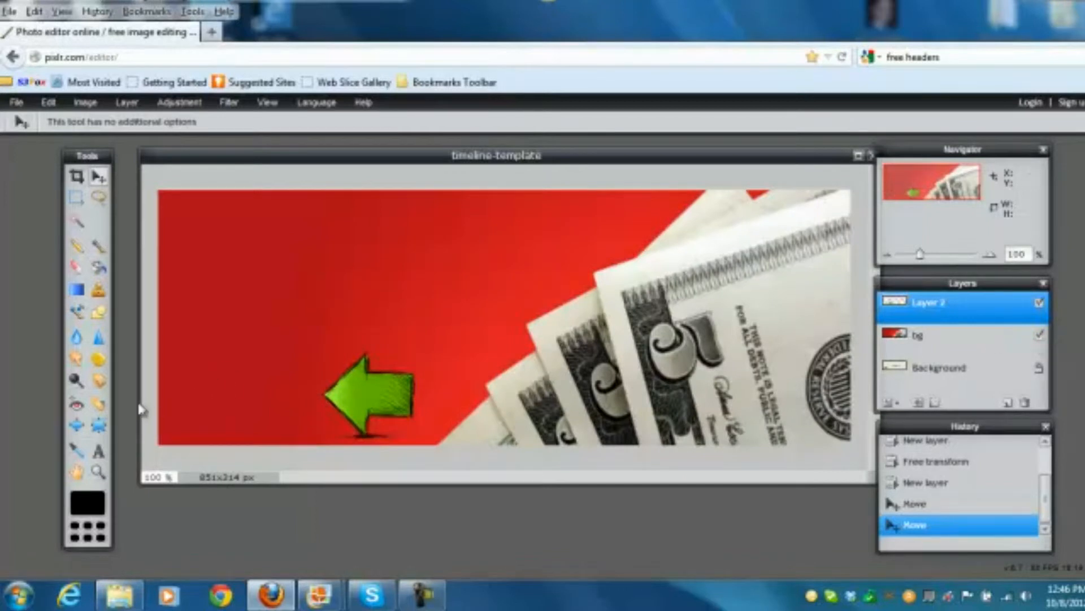
# - Start a new text in the cover's upper-left area and set its color to bright green 2fe03b
pyautogui.click(98, 451)
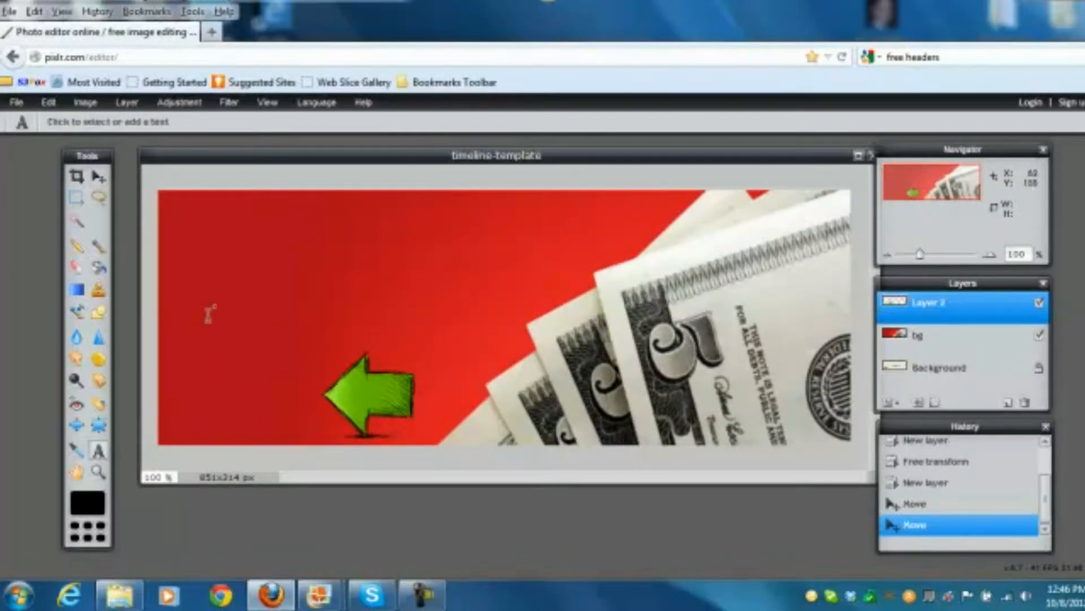
pyautogui.click(202, 246)
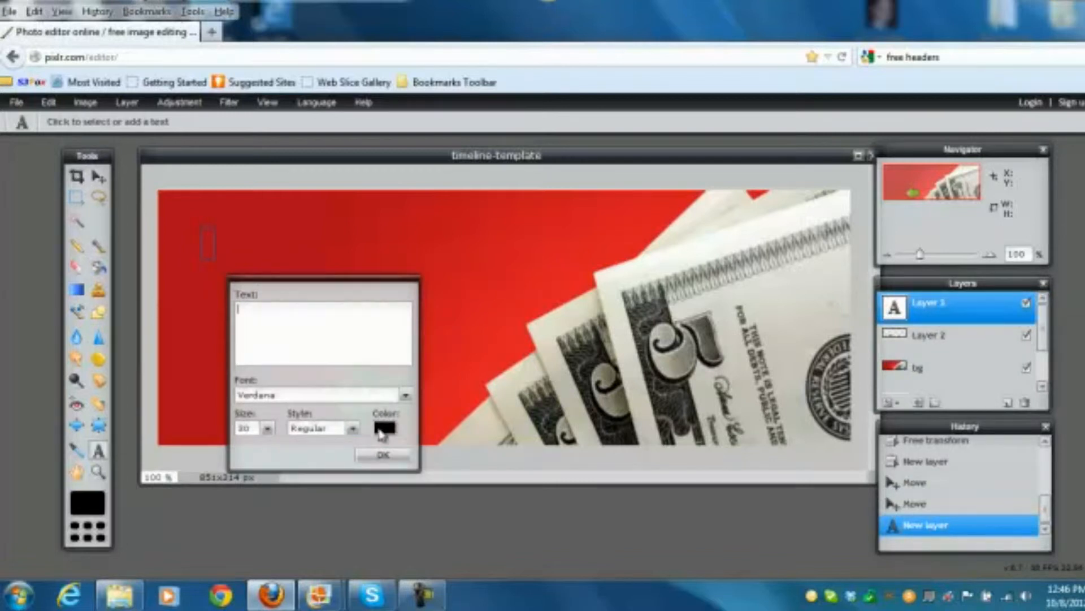
pyautogui.click(380, 433)
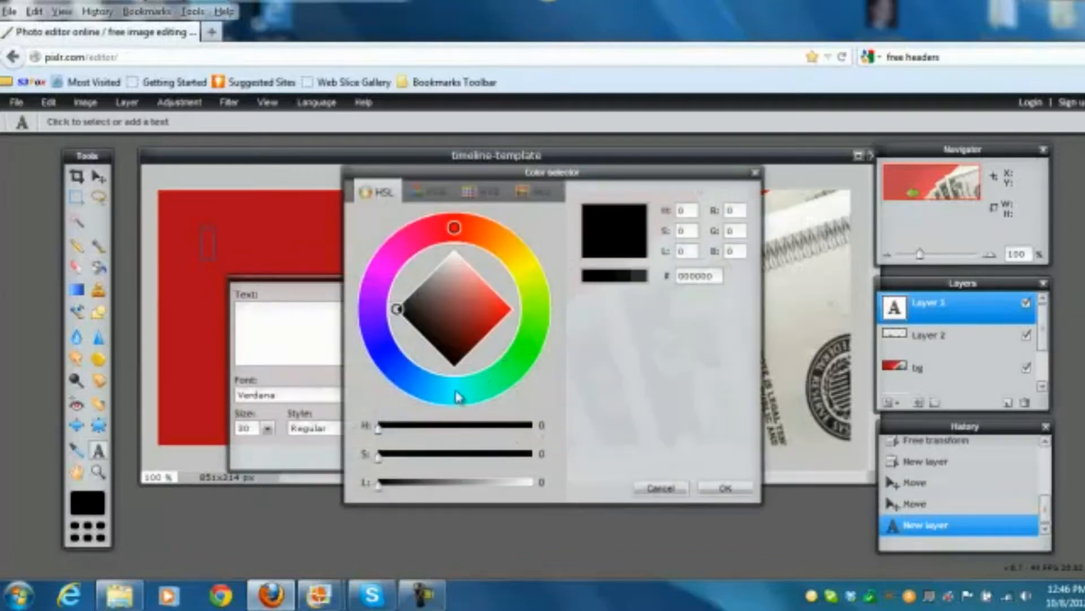
pyautogui.click(521, 355)
pyautogui.click(476, 307)
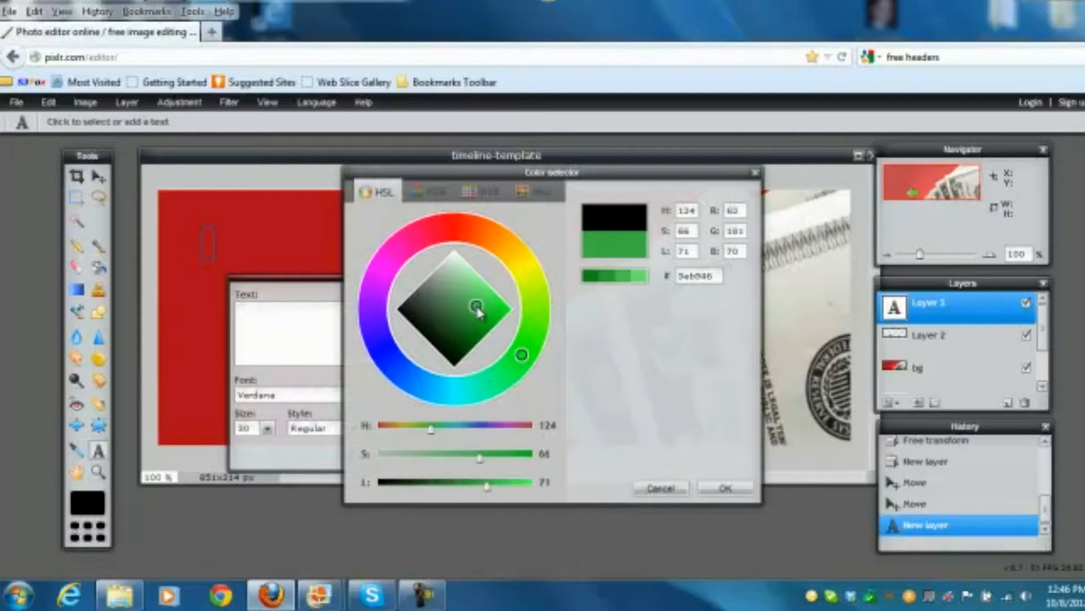
pyautogui.click(489, 313)
pyautogui.click(474, 327)
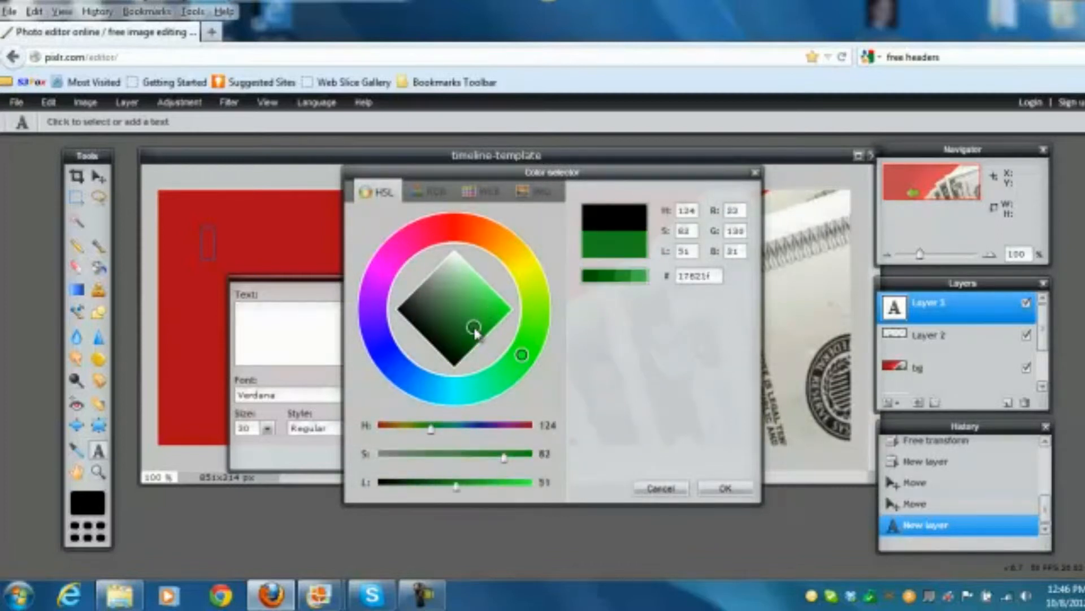
pyautogui.click(483, 297)
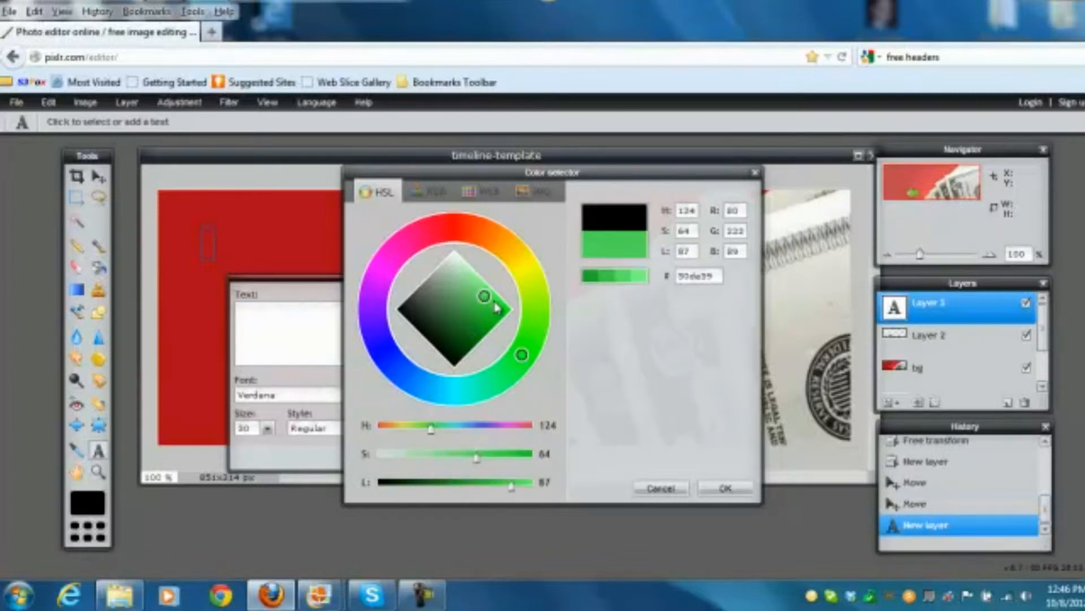
pyautogui.click(493, 304)
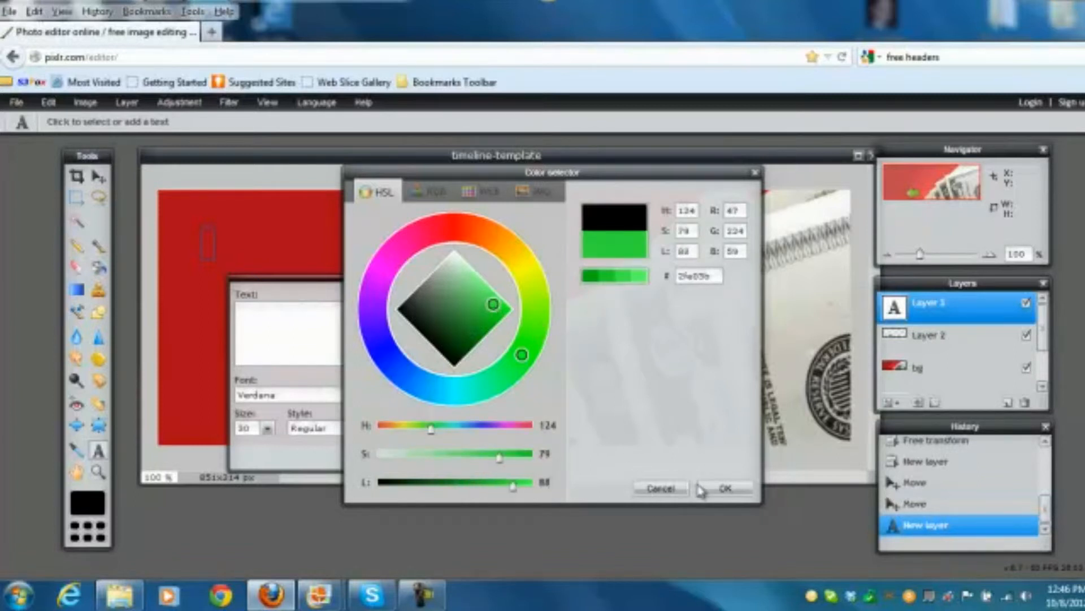
pyautogui.click(725, 488)
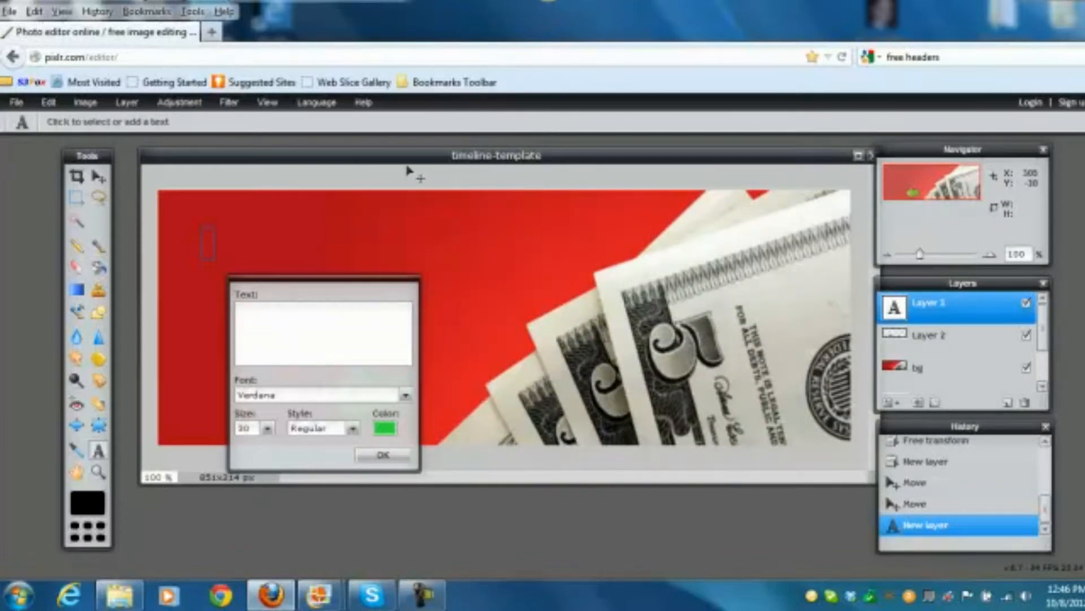
# - Enter the headline as the person's first name followed by "The Money Man" and set the text size to 48
pyautogui.write('Phil The Money Man')
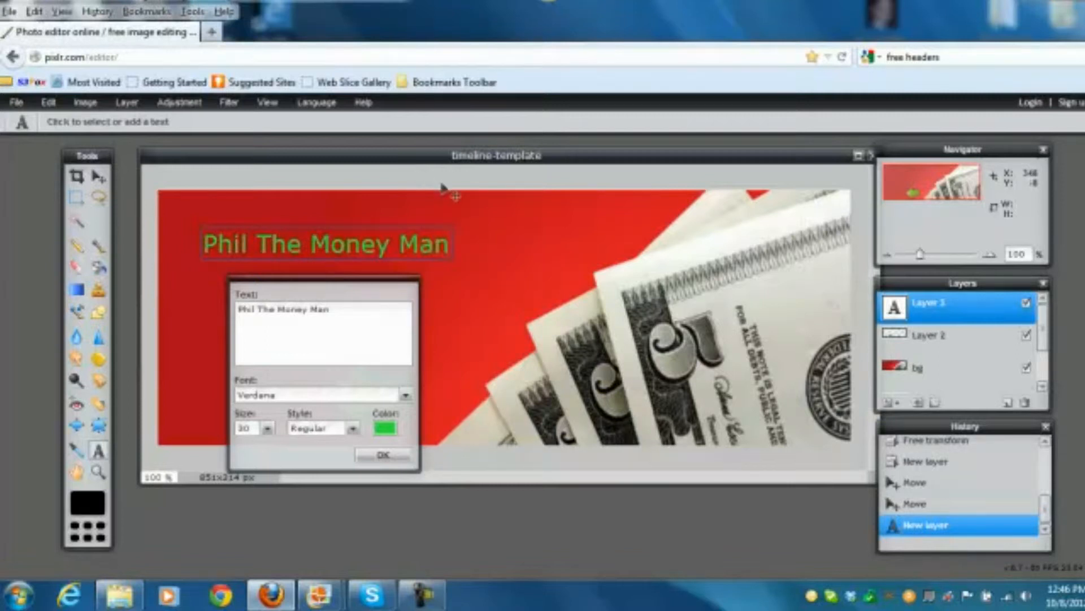
pyautogui.click(268, 429)
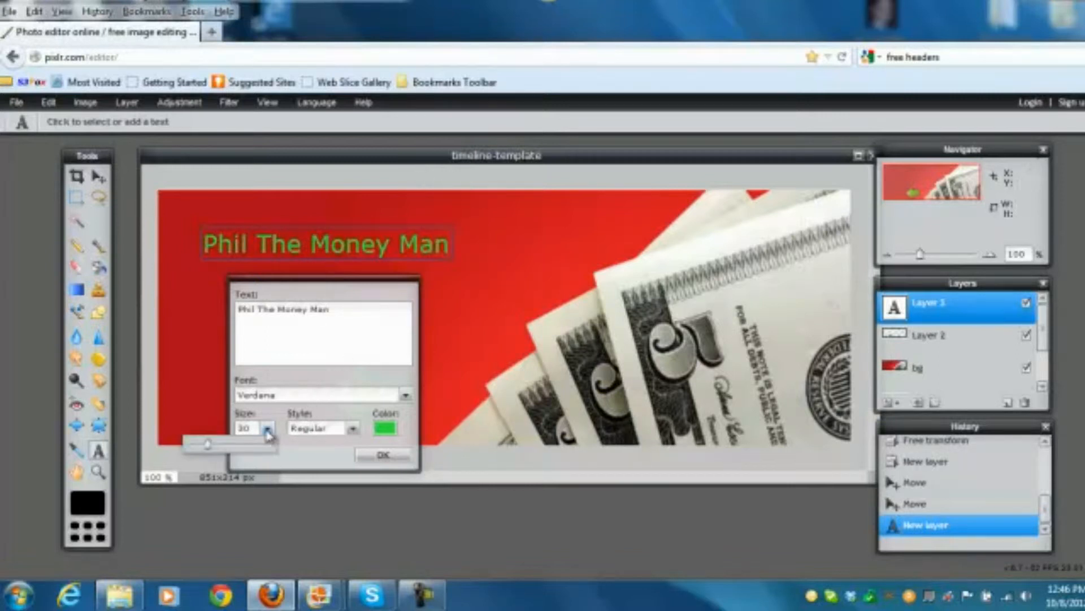
pyautogui.moveTo(208, 445); pyautogui.dragTo(218, 449)
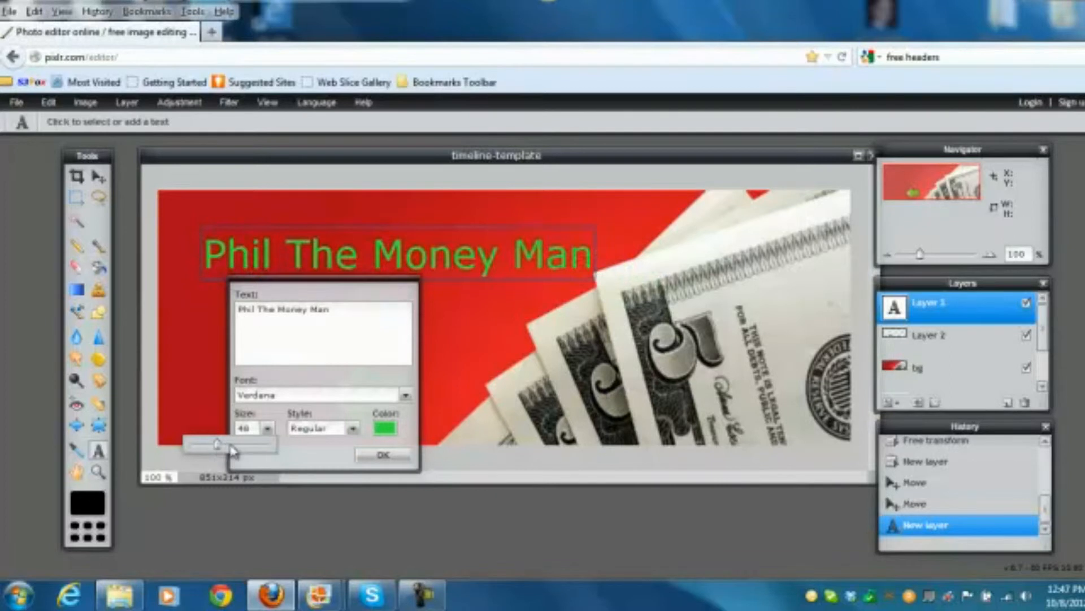
# - Set the headline's font to Magneto and its style to Bold, and apply the text
pyautogui.click(406, 396)
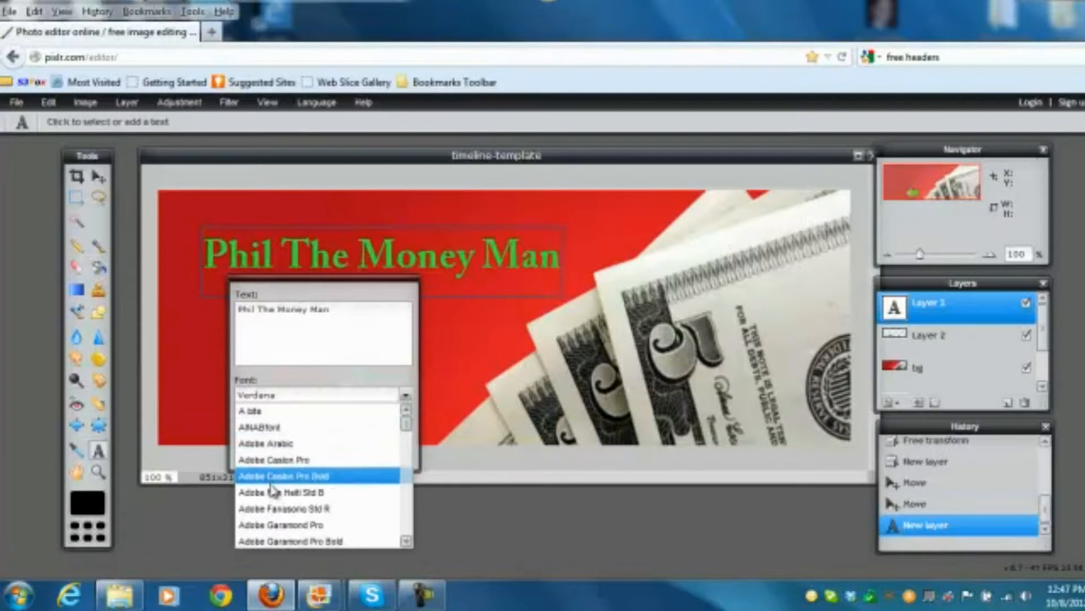
pyautogui.moveTo(406, 431); pyautogui.dragTo(389, 495)
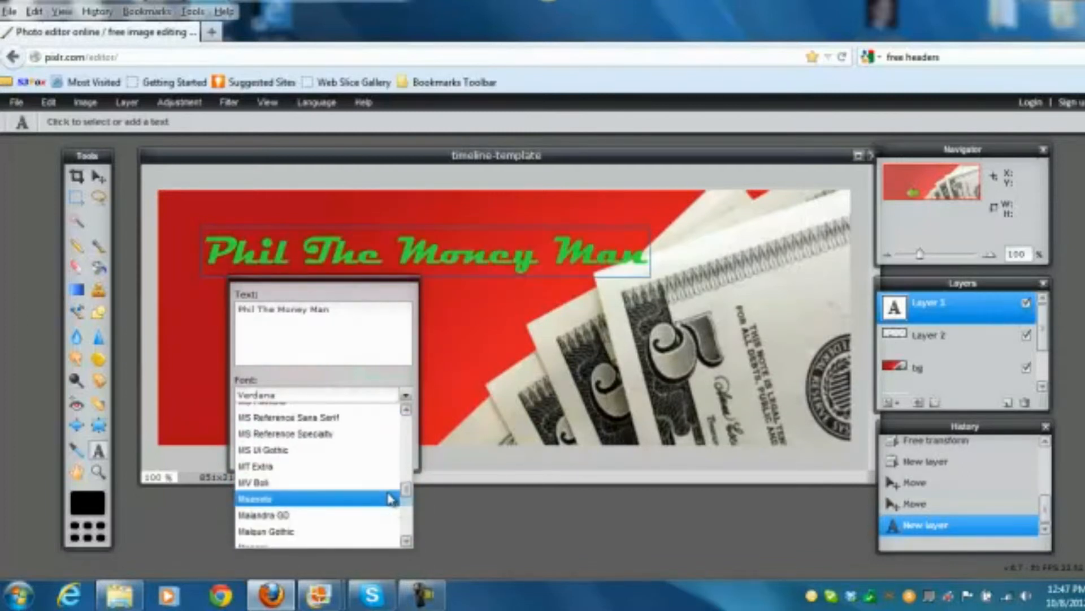
pyautogui.click(346, 500)
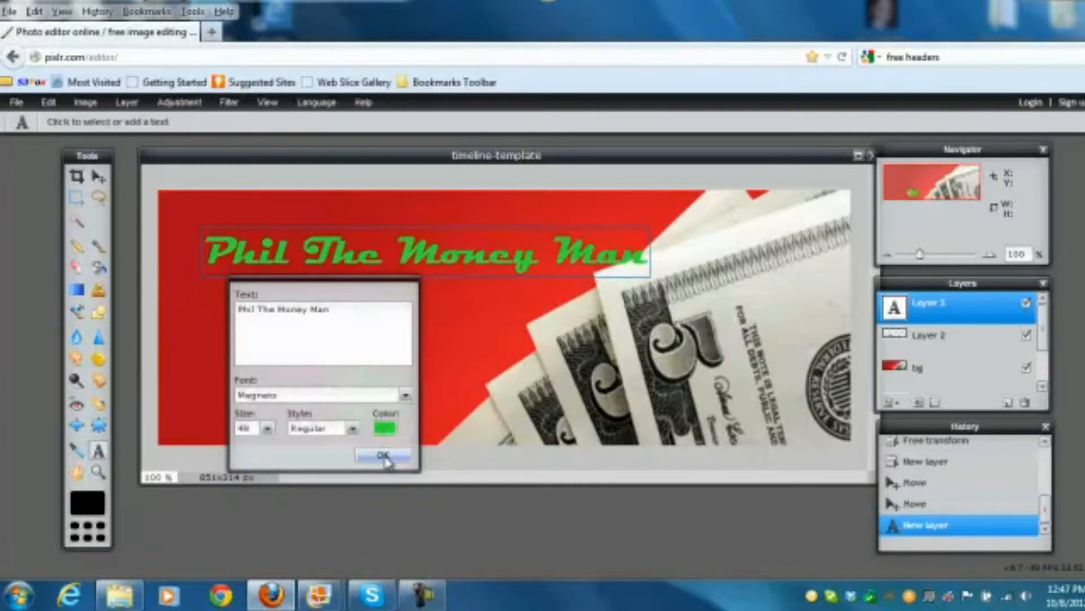
pyautogui.click(352, 428)
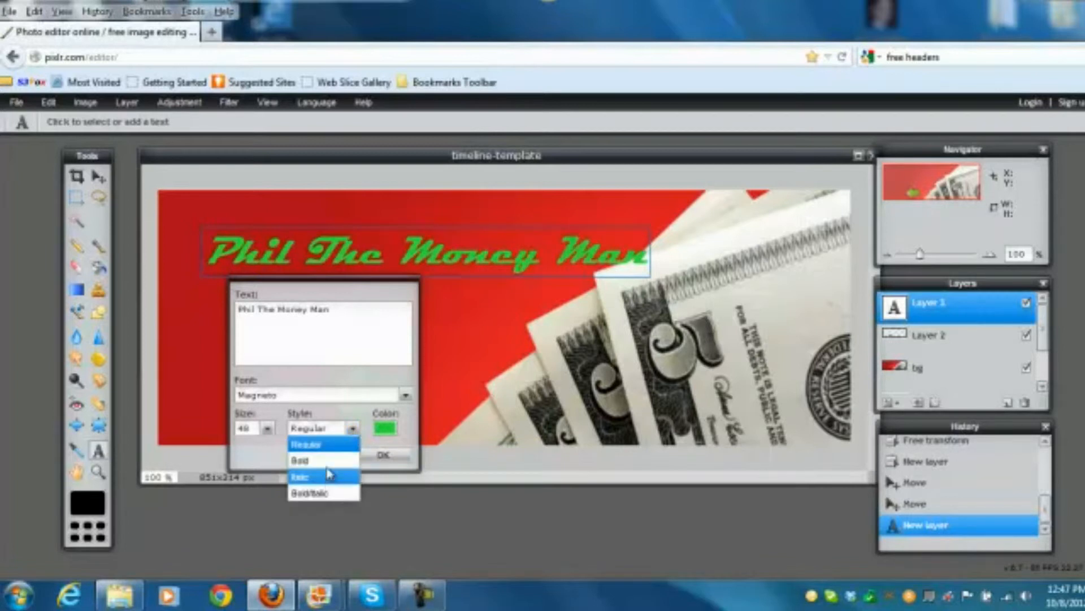
pyautogui.click(326, 463)
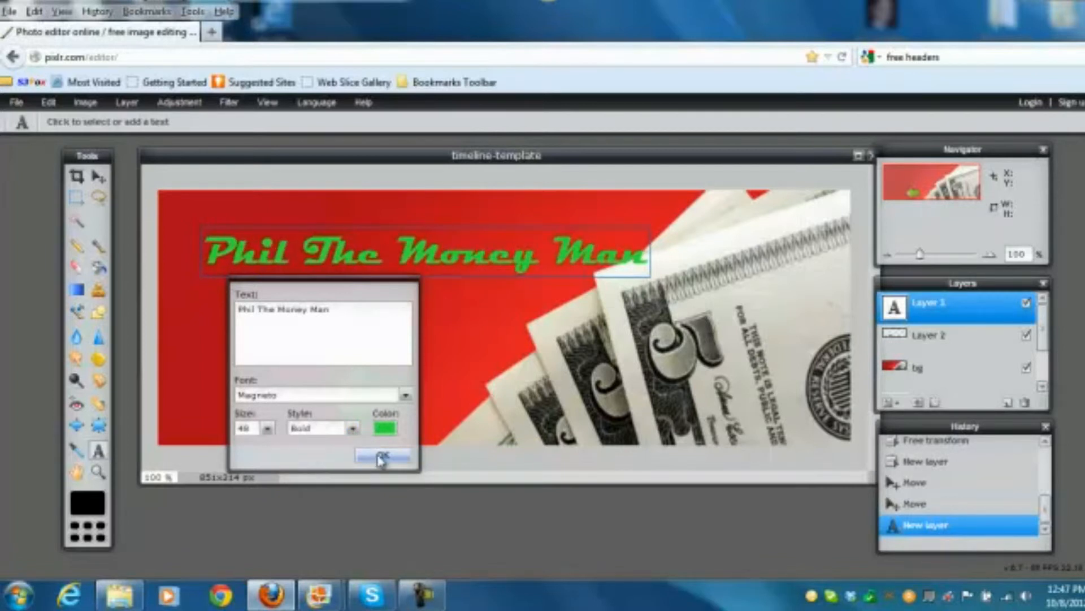
pyautogui.click(383, 454)
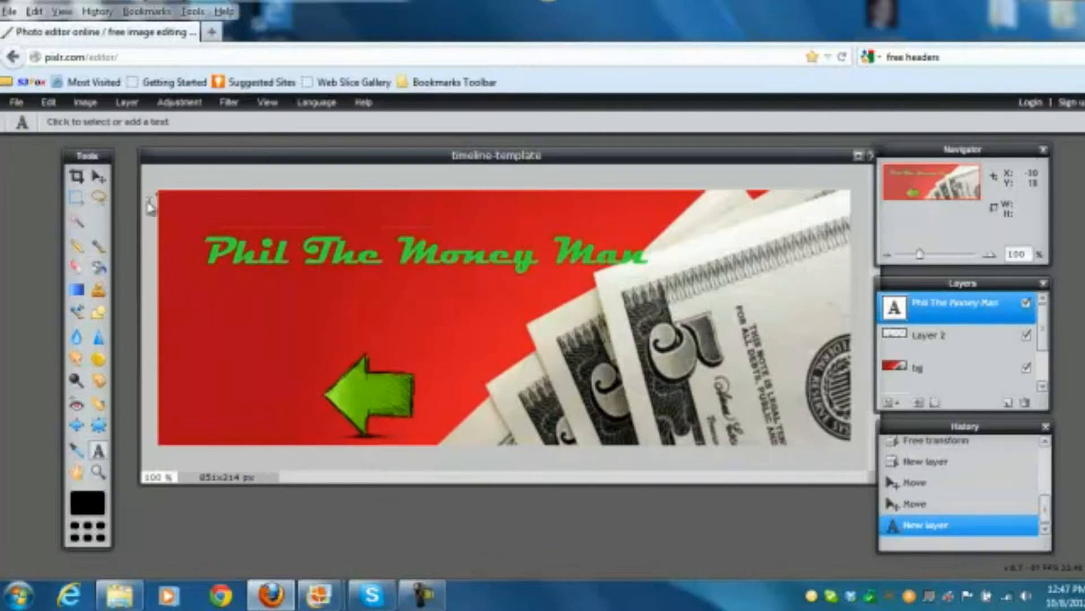
# - Move the headline text slightly up and to the left with the Move tool so it clears the banknotes
pyautogui.click(98, 176)
pyautogui.moveTo(417, 259); pyautogui.dragTo(392, 237)
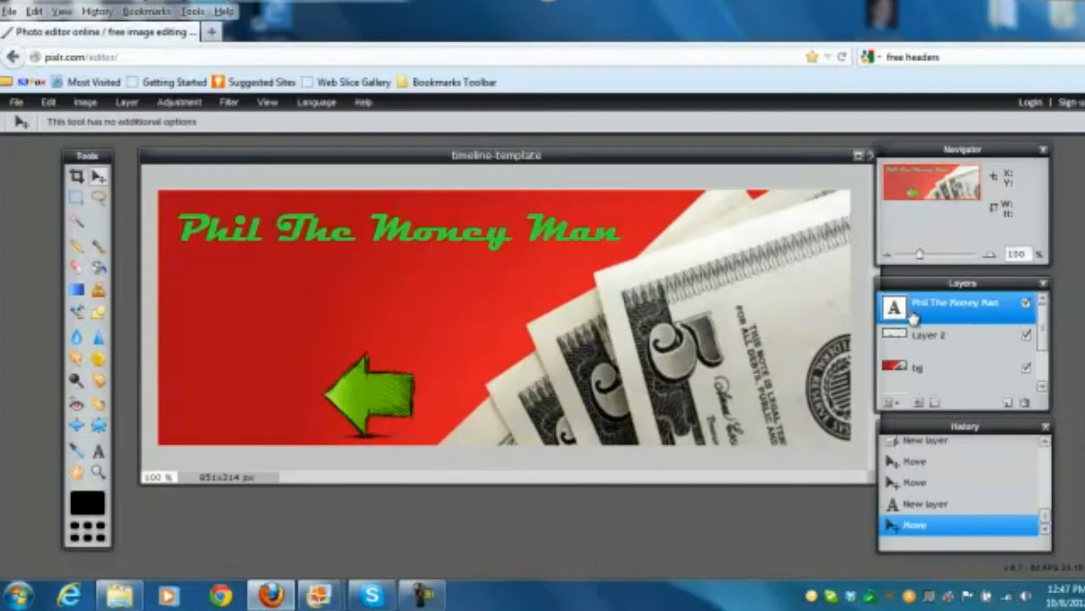
# - Open the headline layer's styles and preview drop shadow, inner shadow, bevel and outer glow one at a time, switching each off again
pyautogui.click(936, 403)
pyautogui.moveTo(535, 177); pyautogui.dragTo(630, 292)
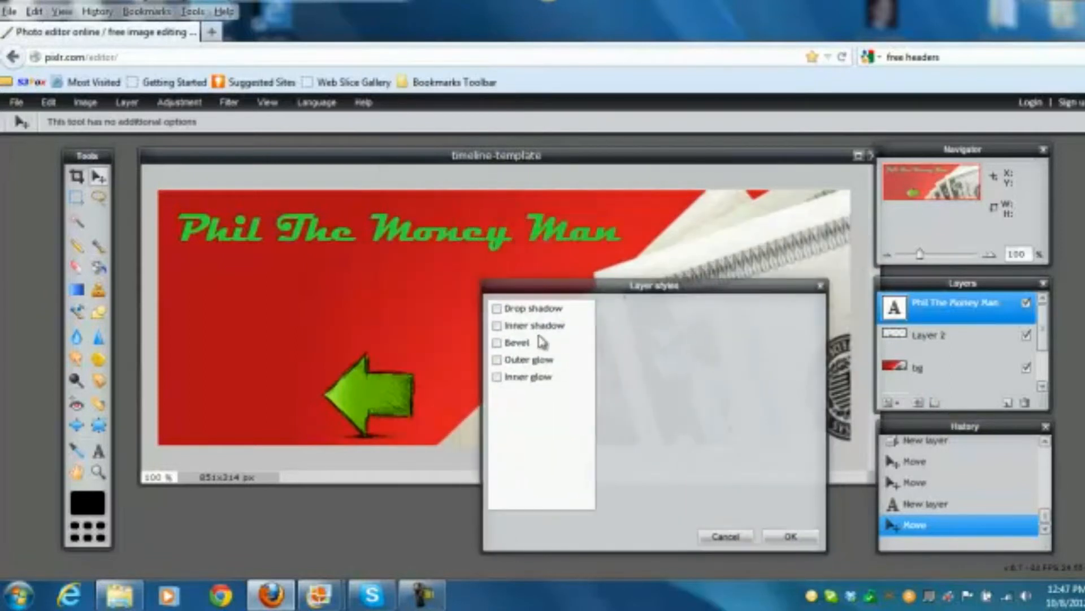
pyautogui.click(497, 308)
pyautogui.click(498, 309)
pyautogui.click(498, 326)
pyautogui.click(497, 326)
pyautogui.click(497, 343)
pyautogui.click(498, 342)
pyautogui.click(497, 360)
pyautogui.click(497, 359)
# - Enable an inner glow on the headline and set its color to near-black 0f0f0f
pyautogui.click(497, 376)
pyautogui.click(553, 378)
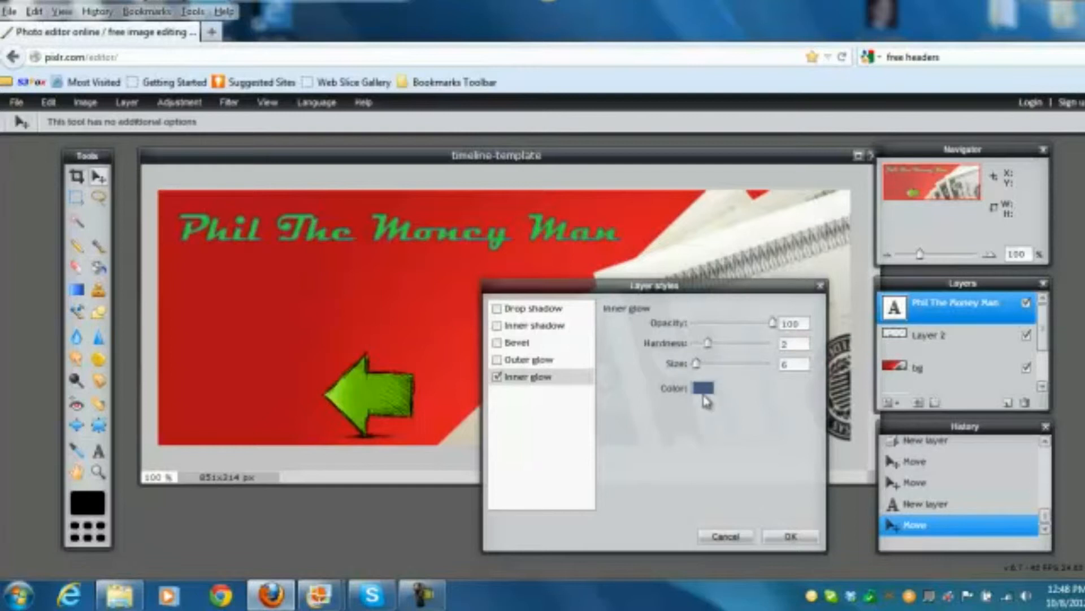
pyautogui.click(704, 390)
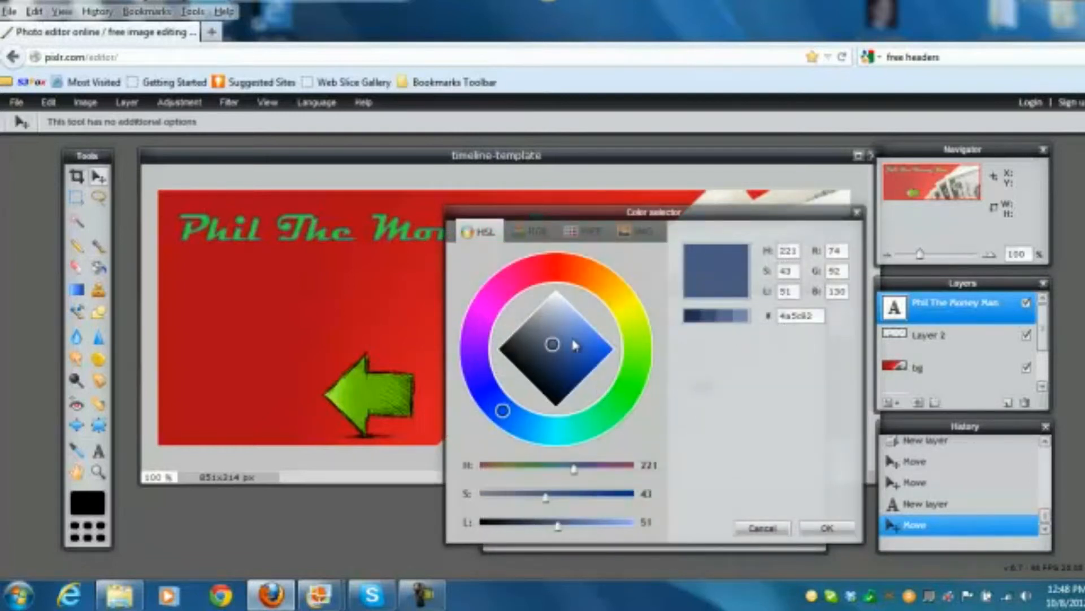
pyautogui.click(505, 349)
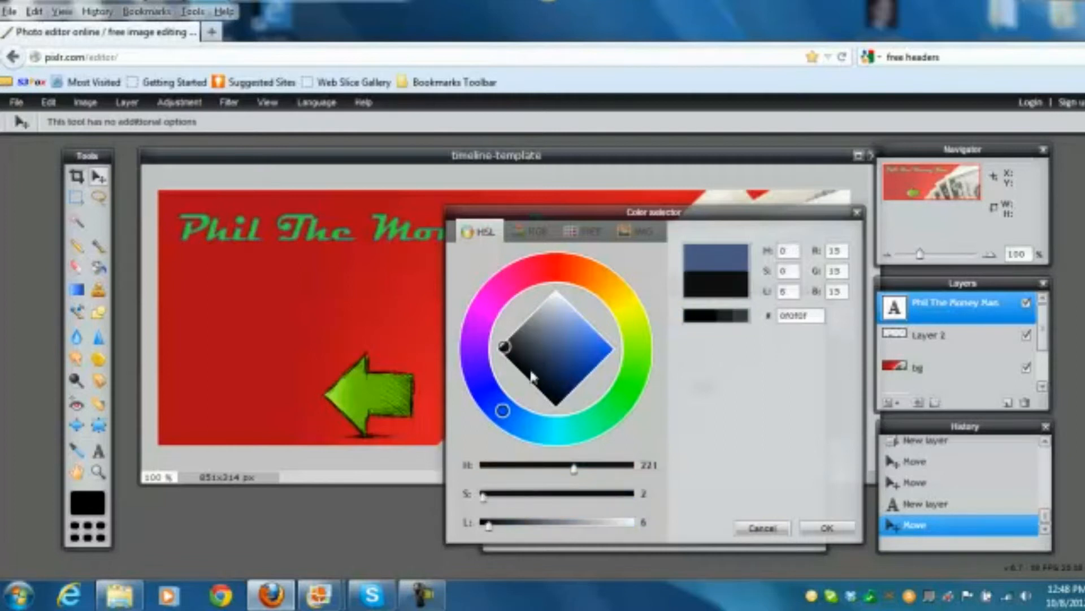
pyautogui.click(827, 528)
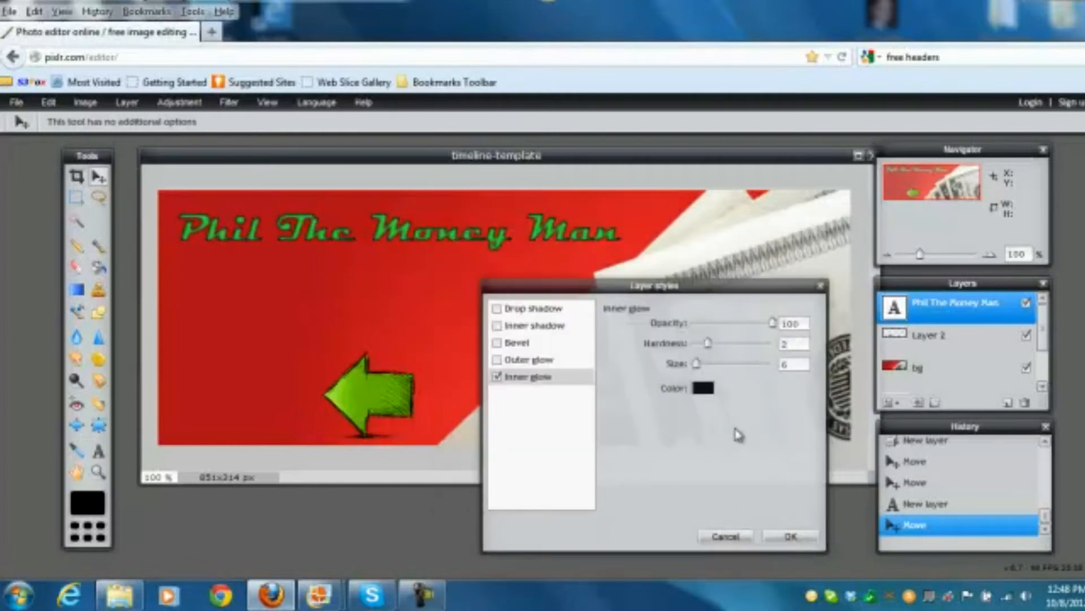
# - Set the inner glow's size to 4, hardness to 4 and opacity to 96
pyautogui.moveTo(697, 364); pyautogui.dragTo(694, 364)
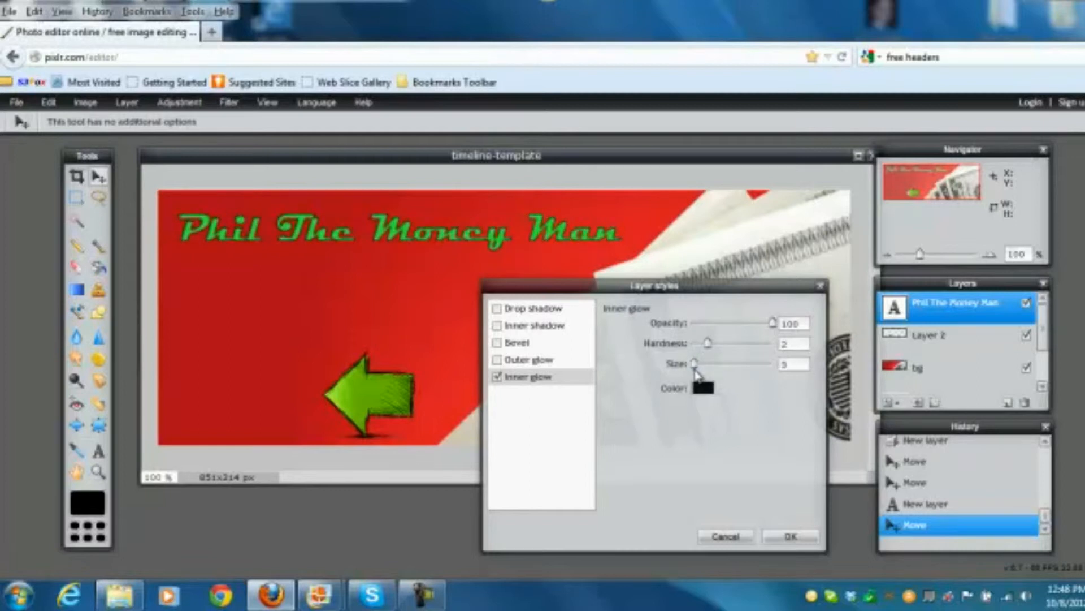
pyautogui.moveTo(708, 342); pyautogui.dragTo(723, 343)
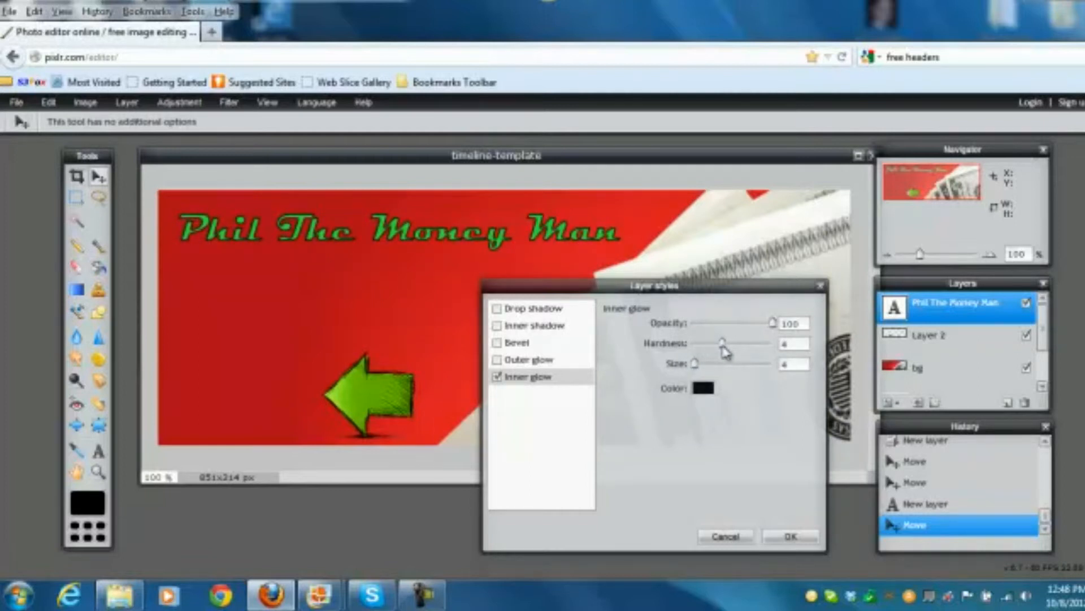
pyautogui.moveTo(773, 323)
pyautogui.mouseDown()
pyautogui.moveTo(751, 326)
pyautogui.moveTo(773, 327)
pyautogui.mouseUp()
# - Add a drop shadow to the headline with a distance of 4 and a size of 3
pyautogui.click(498, 309)
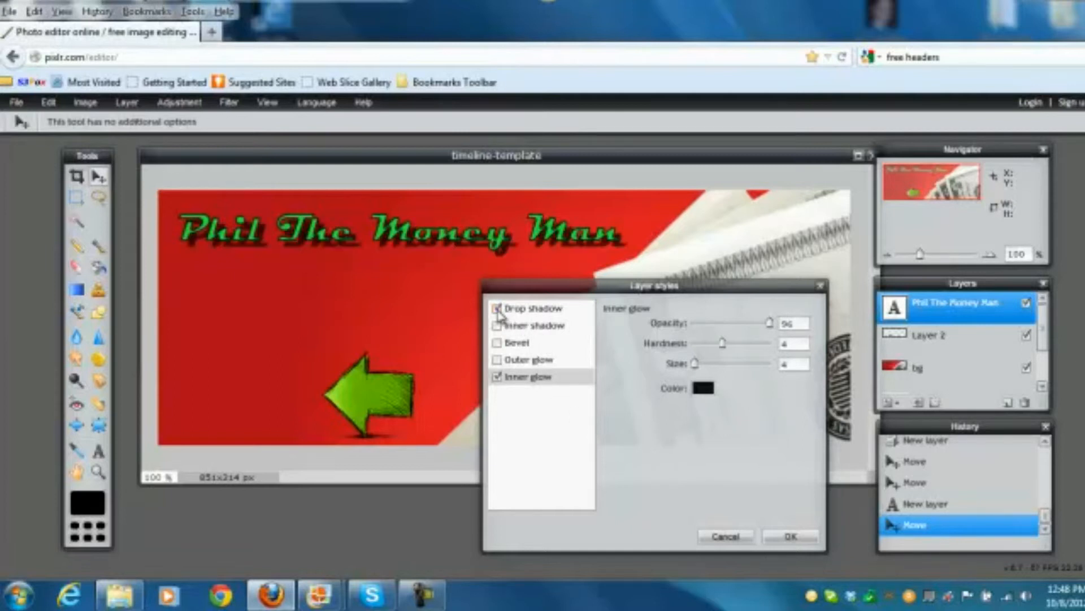
pyautogui.click(523, 316)
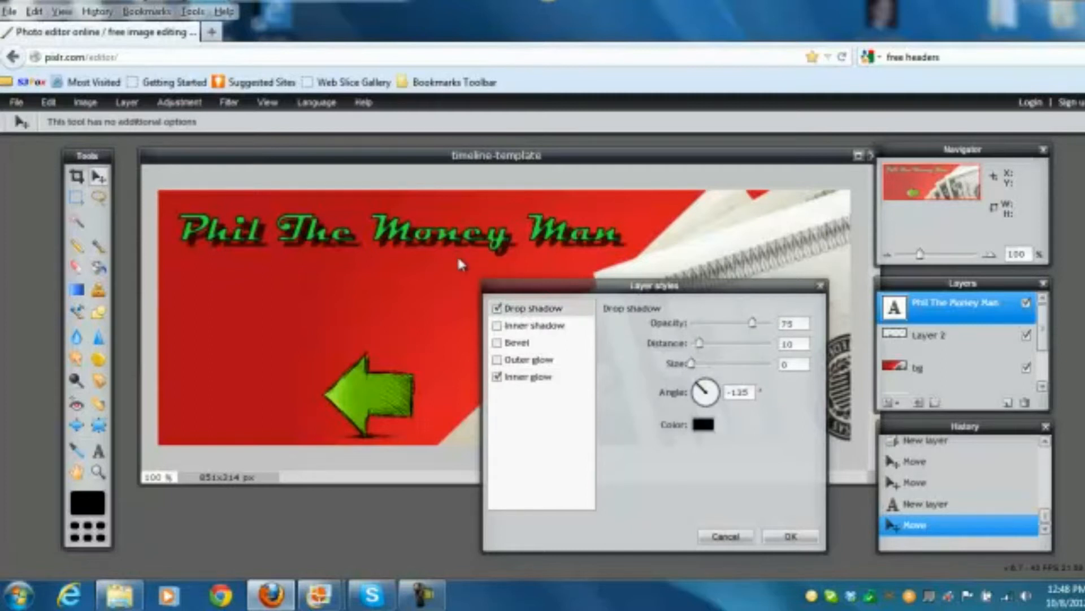
pyautogui.moveTo(701, 347); pyautogui.dragTo(695, 347)
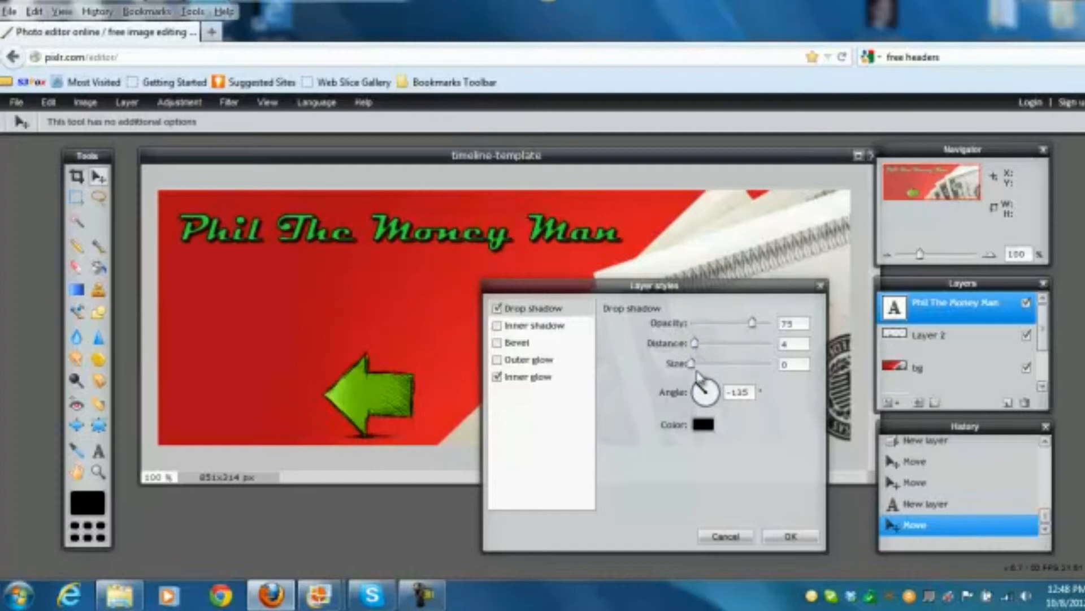
pyautogui.moveTo(692, 366); pyautogui.dragTo(696, 374)
# - Add an inner bevel to the headline with distance 3, size 11 and highlight opacity 90, and apply the layer styles
pyautogui.click(505, 344)
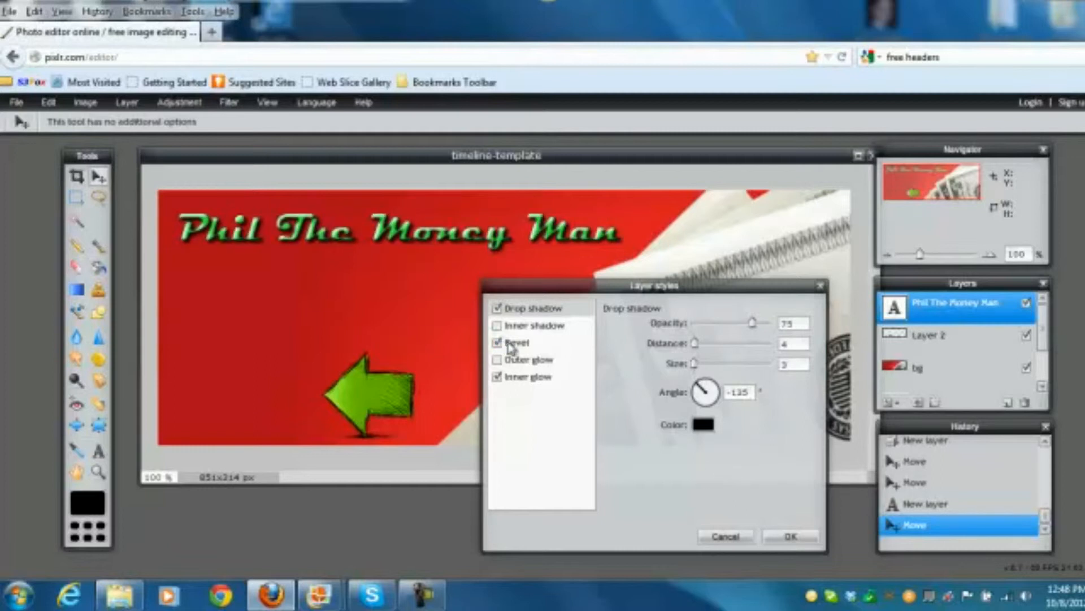
pyautogui.click(547, 347)
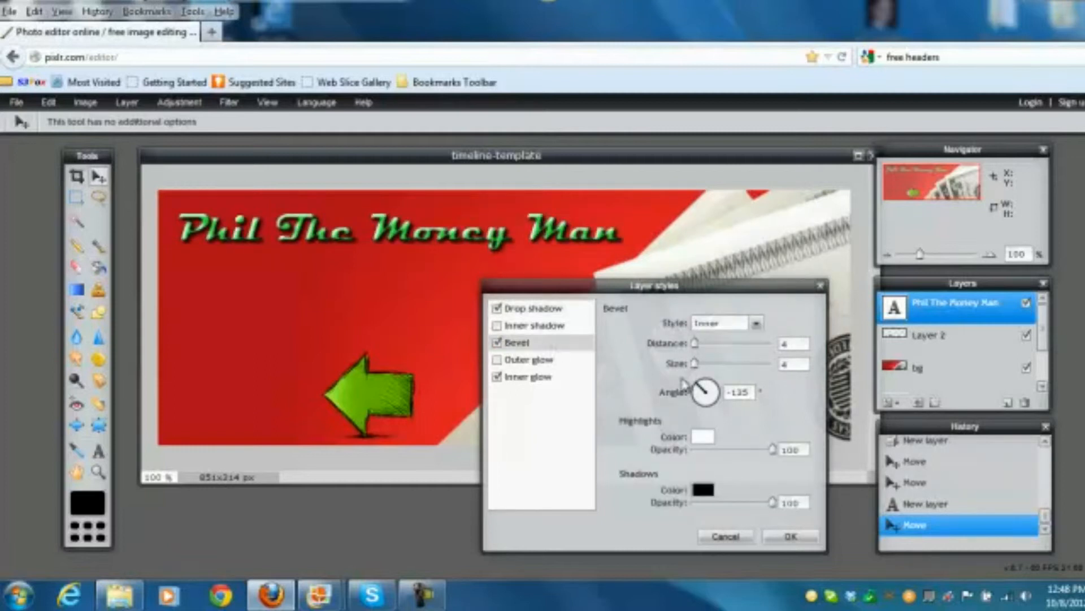
pyautogui.moveTo(695, 369)
pyautogui.mouseDown()
pyautogui.moveTo(736, 380)
pyautogui.moveTo(699, 376)
pyautogui.mouseUp()
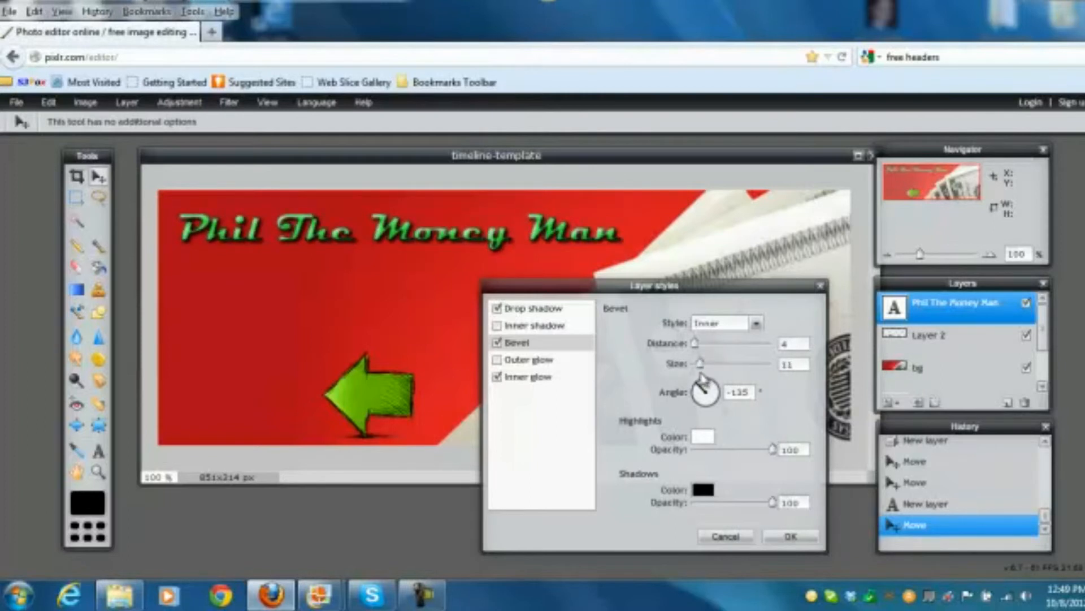
pyautogui.moveTo(696, 344); pyautogui.dragTo(697, 365)
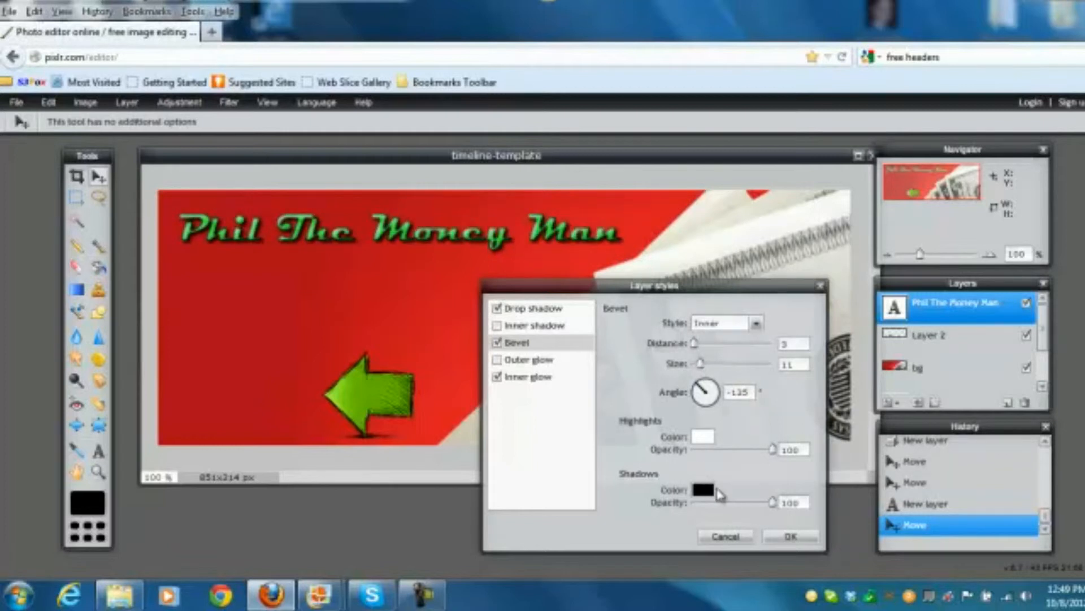
pyautogui.moveTo(773, 451)
pyautogui.mouseDown()
pyautogui.moveTo(734, 453)
pyautogui.moveTo(786, 452)
pyautogui.moveTo(727, 453)
pyautogui.moveTo(806, 459)
pyautogui.moveTo(744, 453)
pyautogui.moveTo(767, 460)
pyautogui.mouseUp()
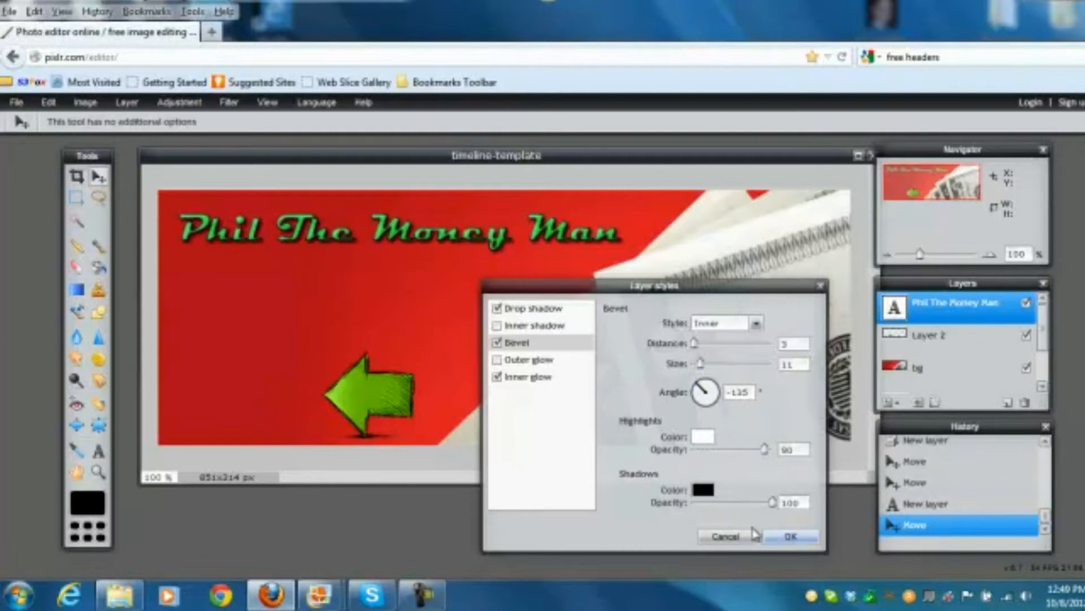
pyautogui.click(498, 360)
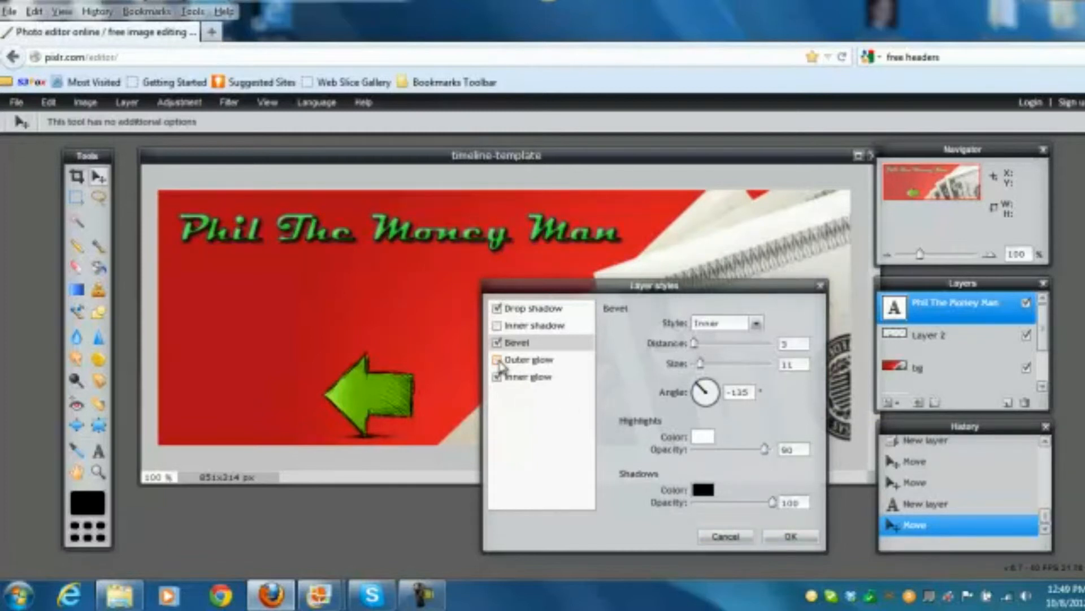
pyautogui.click(794, 538)
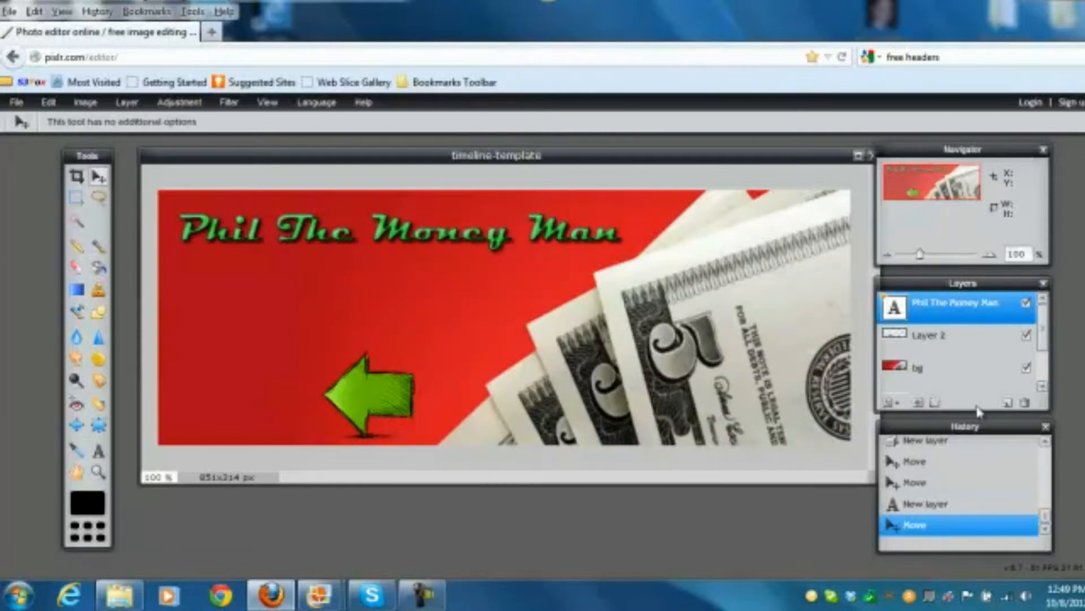
# - Hide and show the bg layer and Layer 2 in turn to check the artwork against the template
pyautogui.moveTo(1046, 343); pyautogui.dragTo(1048, 378)
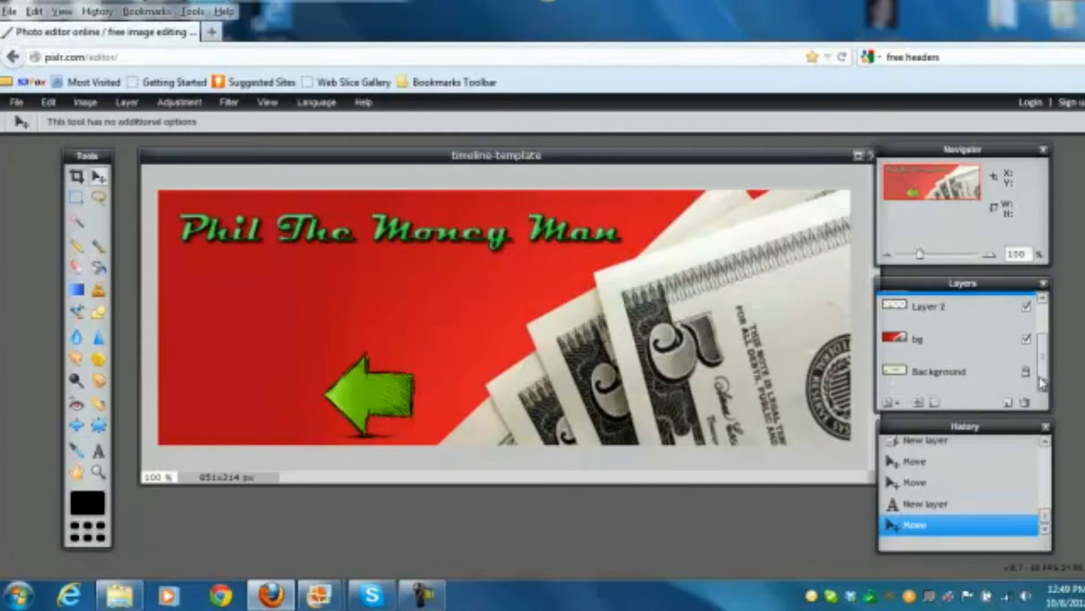
pyautogui.click(1026, 340)
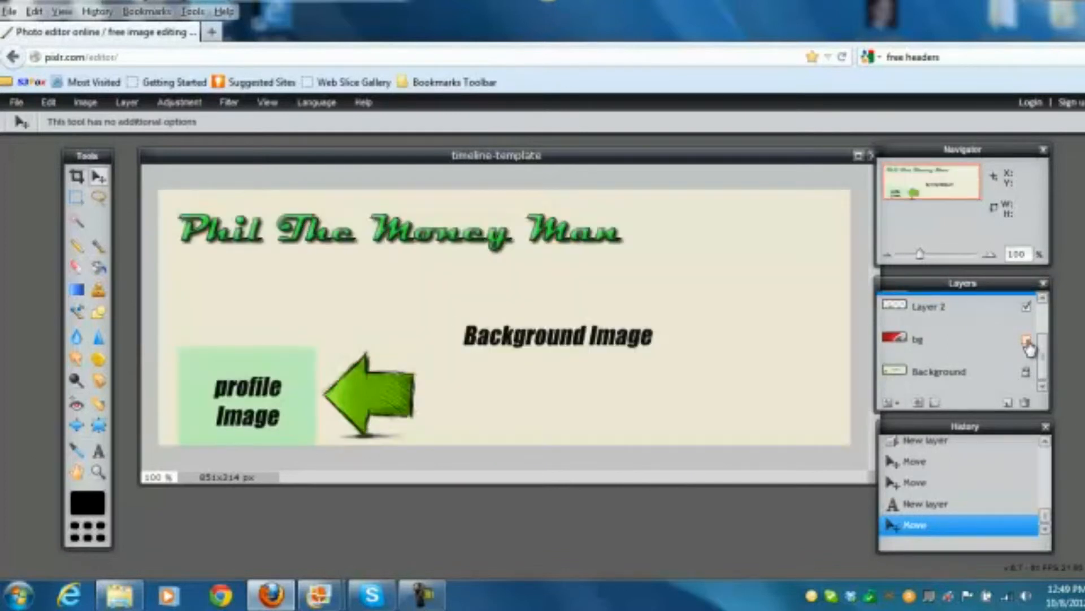
pyautogui.click(1026, 339)
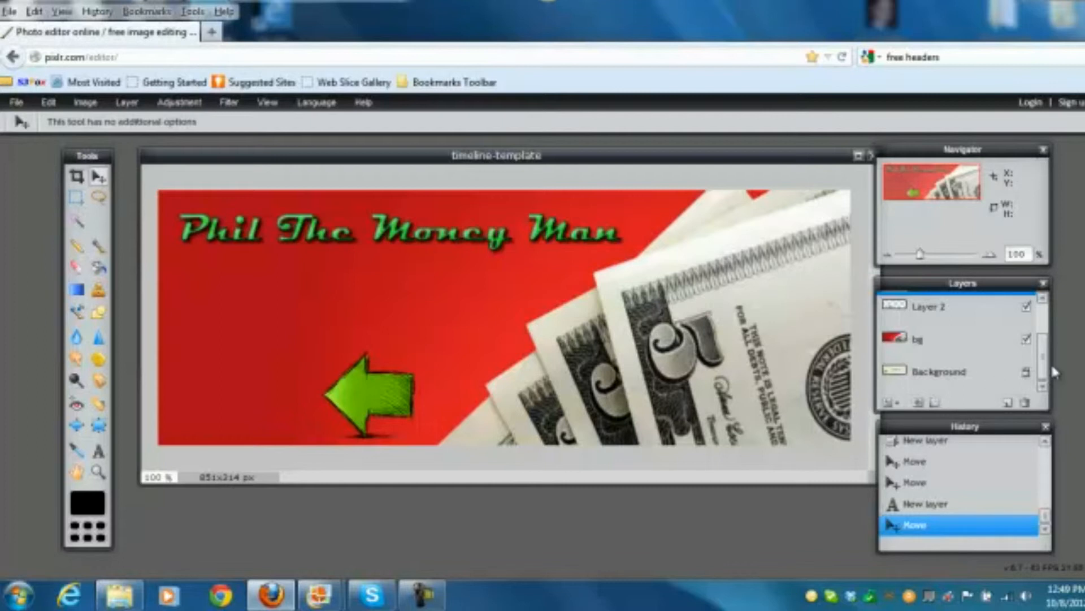
pyautogui.moveTo(1045, 367); pyautogui.dragTo(1050, 327)
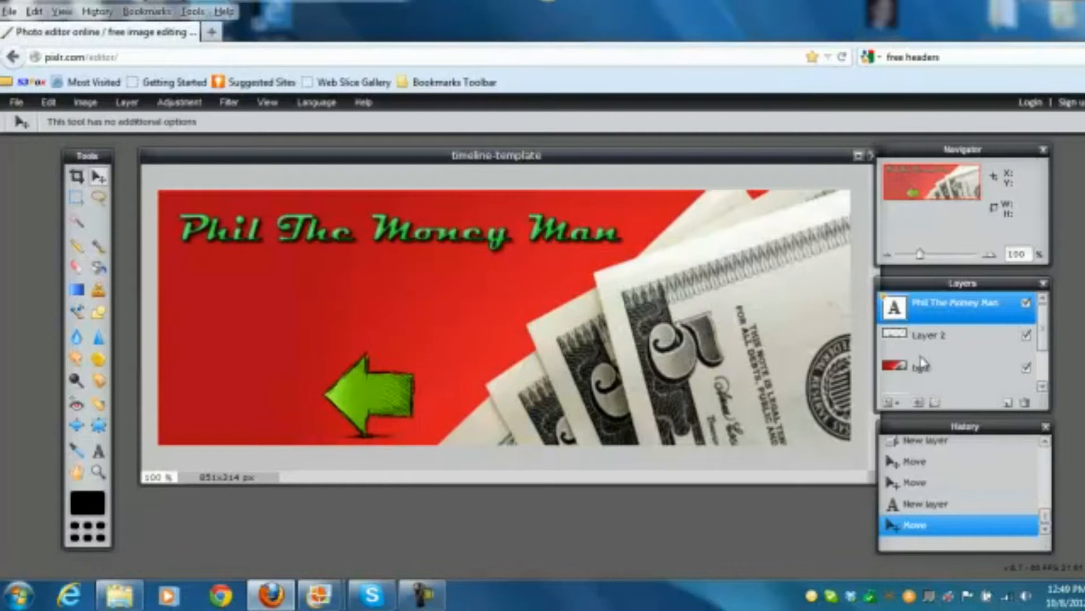
pyautogui.click(1026, 336)
pyautogui.click(1026, 336)
# - Rename Layer 2 as arrow
pyautogui.click(936, 345)
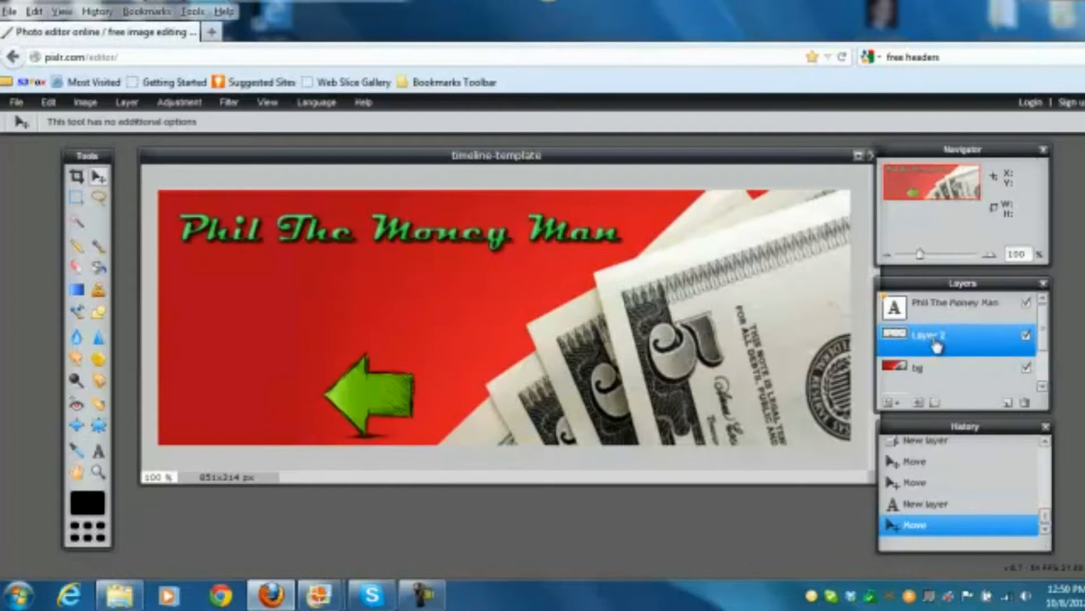
pyautogui.doubleClick(934, 345)
pyautogui.write('A')
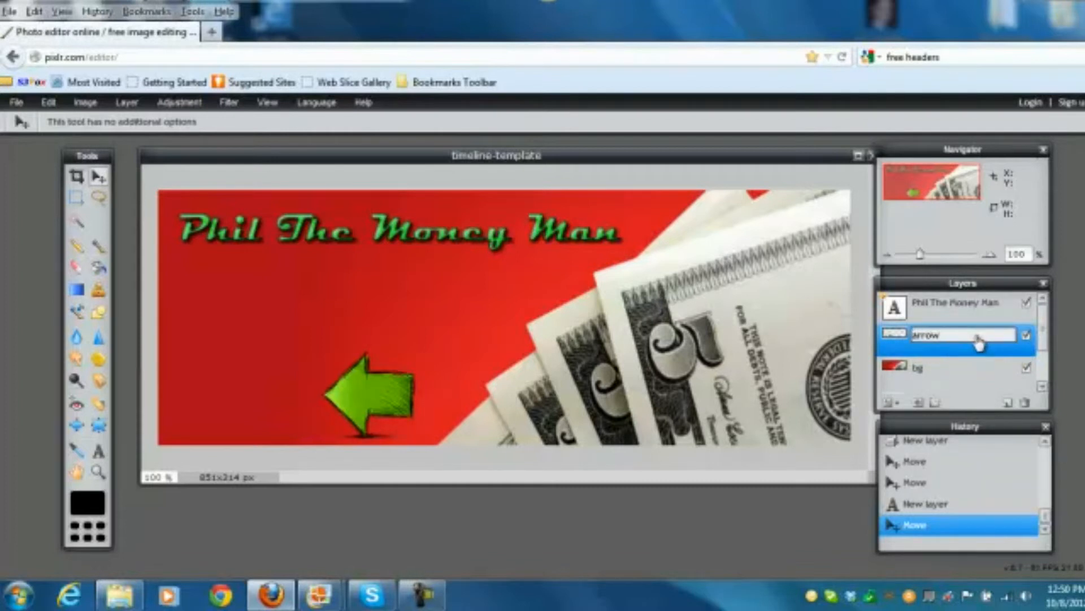
pyautogui.press('Return')
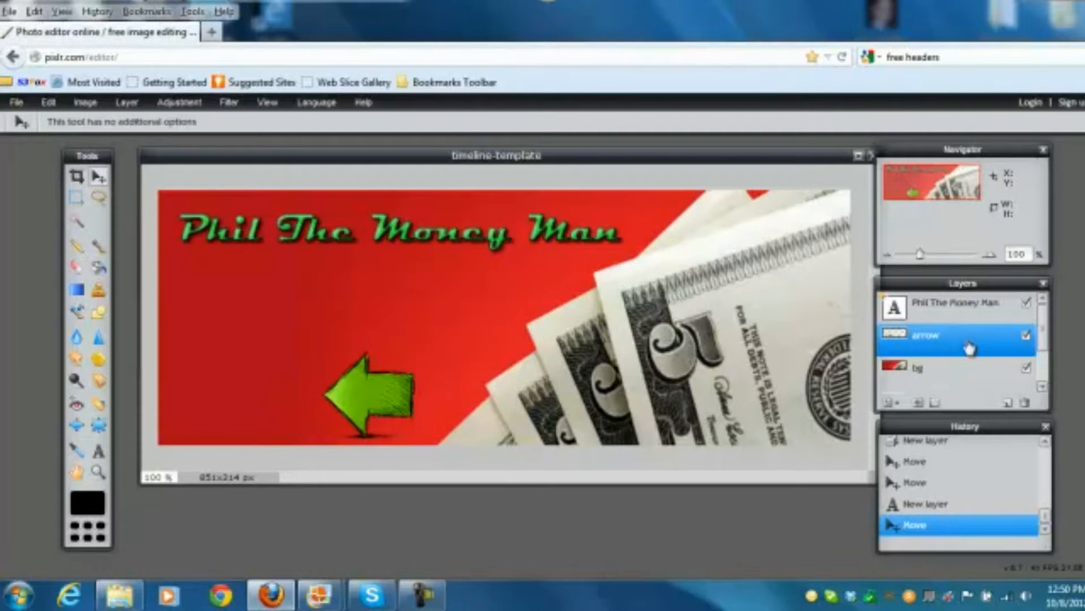
# - Switch the arrow layer's visibility off and on to check which artwork it holds
pyautogui.click(1026, 336)
pyautogui.click(1026, 336)
pyautogui.click(1026, 336)
pyautogui.click(1026, 336)
# - Free transform the arrow: rotate it to point down-left, enlarge it slightly, move it up and to the right, and apply the changes
pyautogui.click(52, 104)
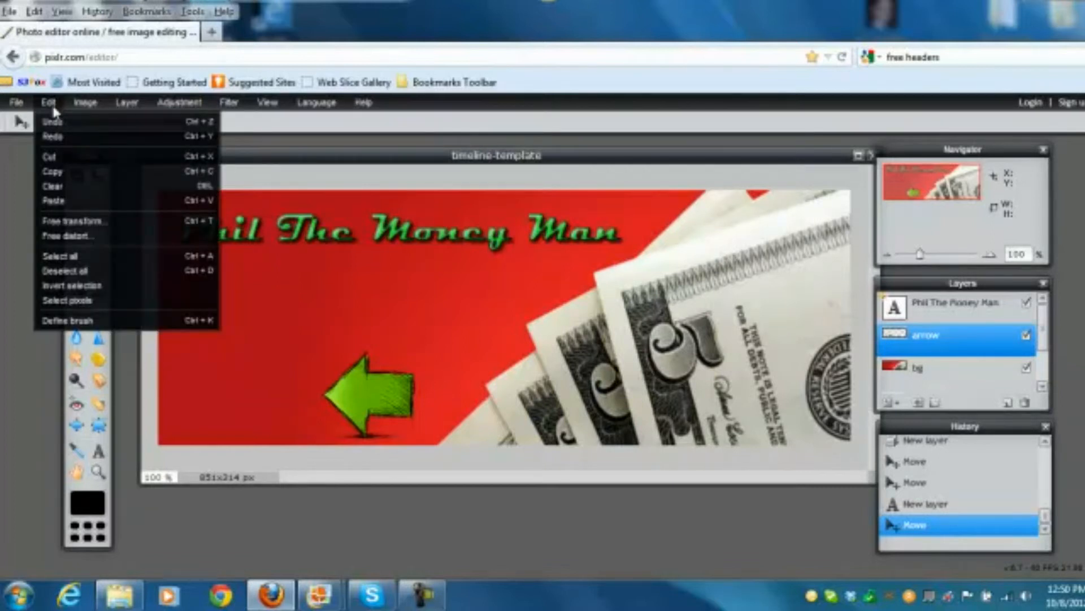
pyautogui.click(72, 222)
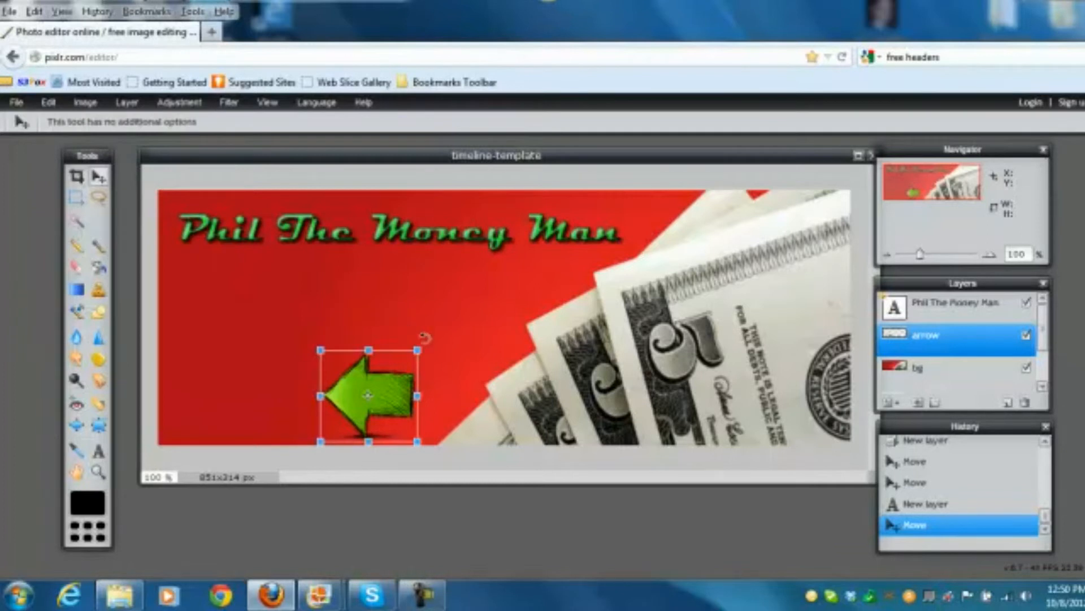
pyautogui.moveTo(424, 341); pyautogui.dragTo(383, 291)
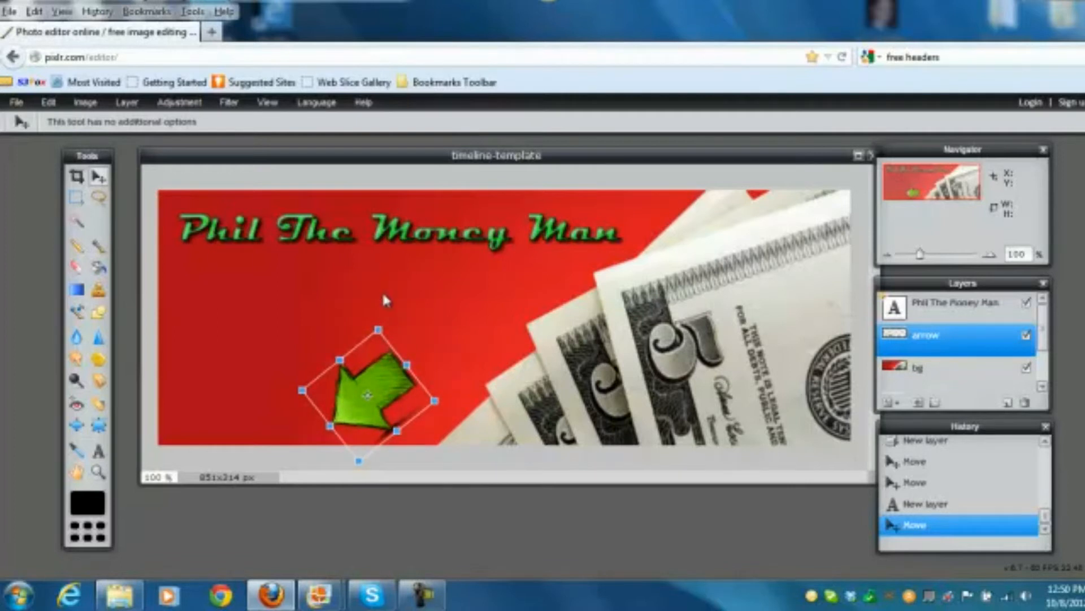
pyautogui.moveTo(378, 334); pyautogui.dragTo(381, 319)
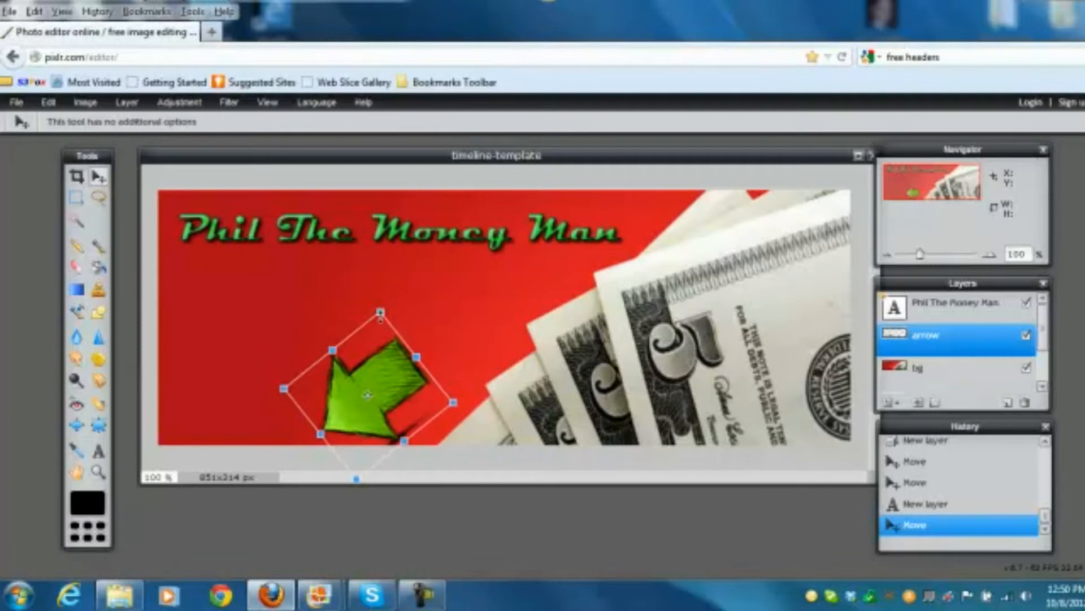
pyautogui.moveTo(381, 391); pyautogui.dragTo(417, 343)
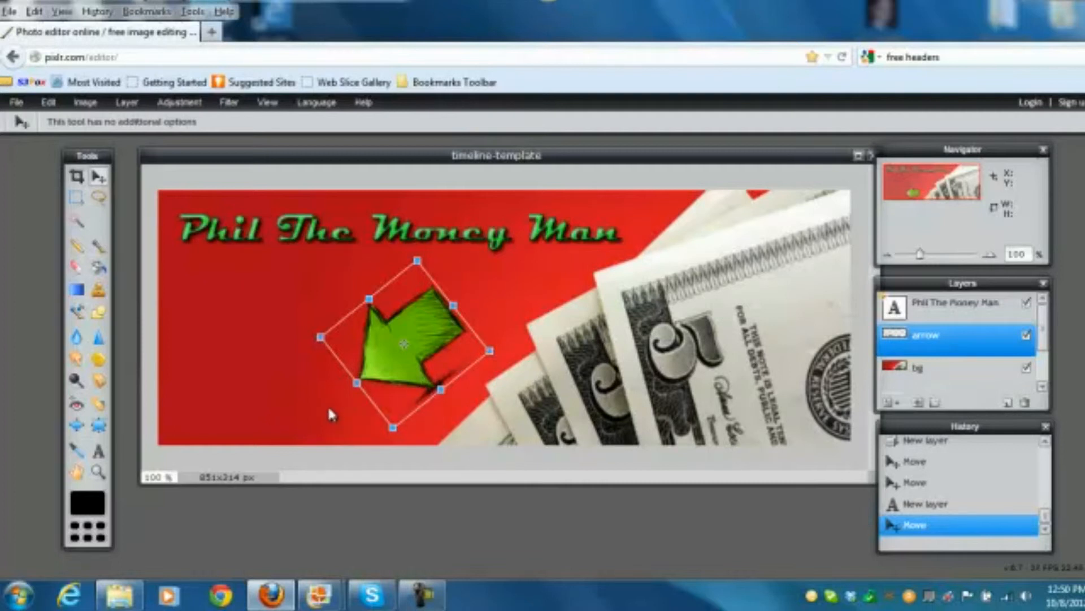
pyautogui.click(101, 182)
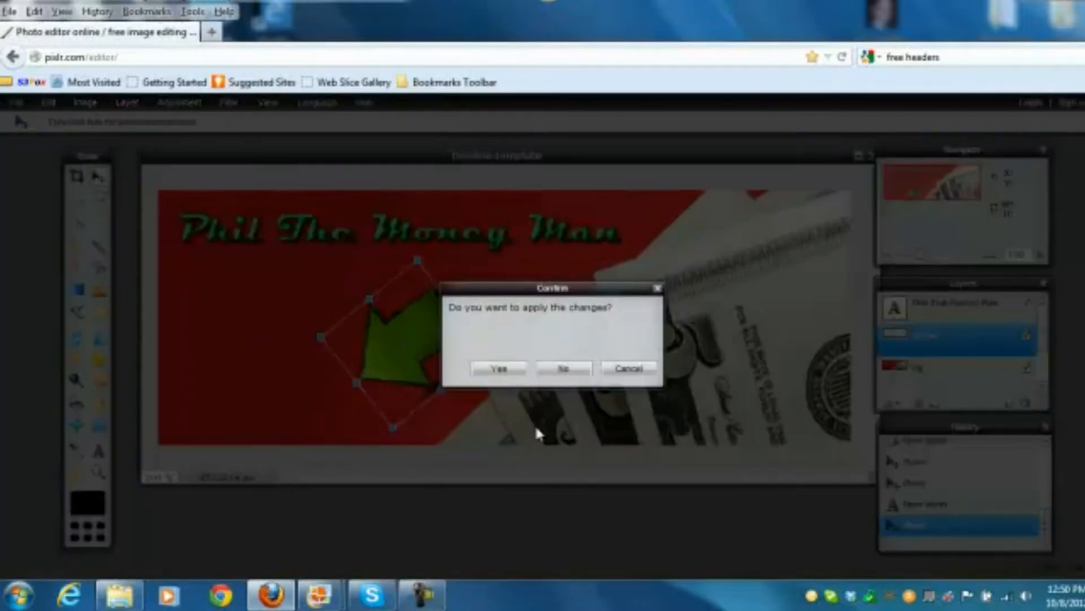
pyautogui.click(499, 368)
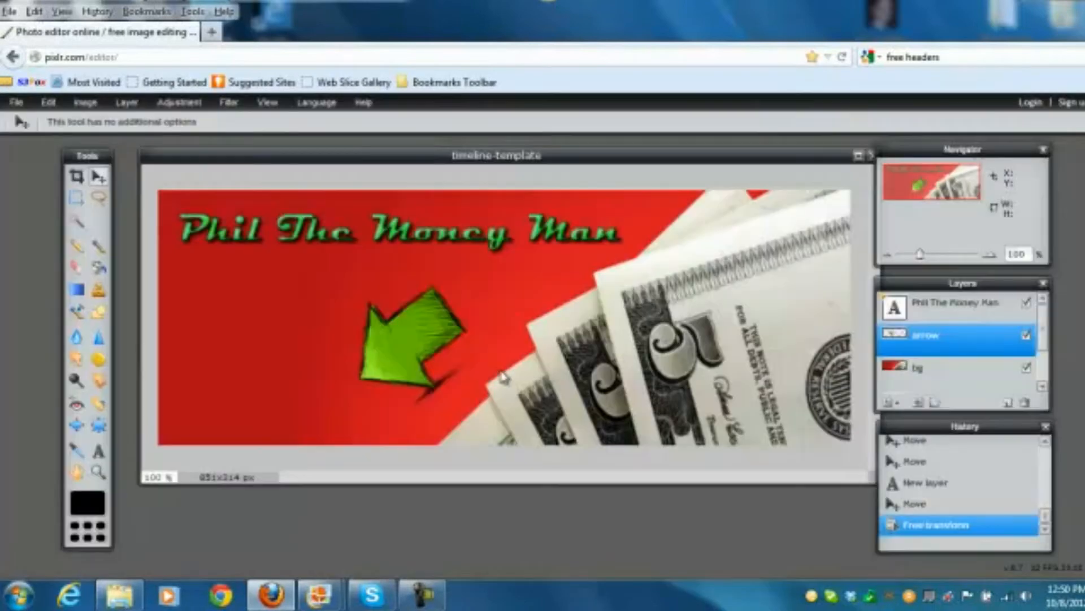
# - Nudge the arrow slightly left and up, hiding and showing the bg layer to check it against the profile image area
pyautogui.click(1026, 369)
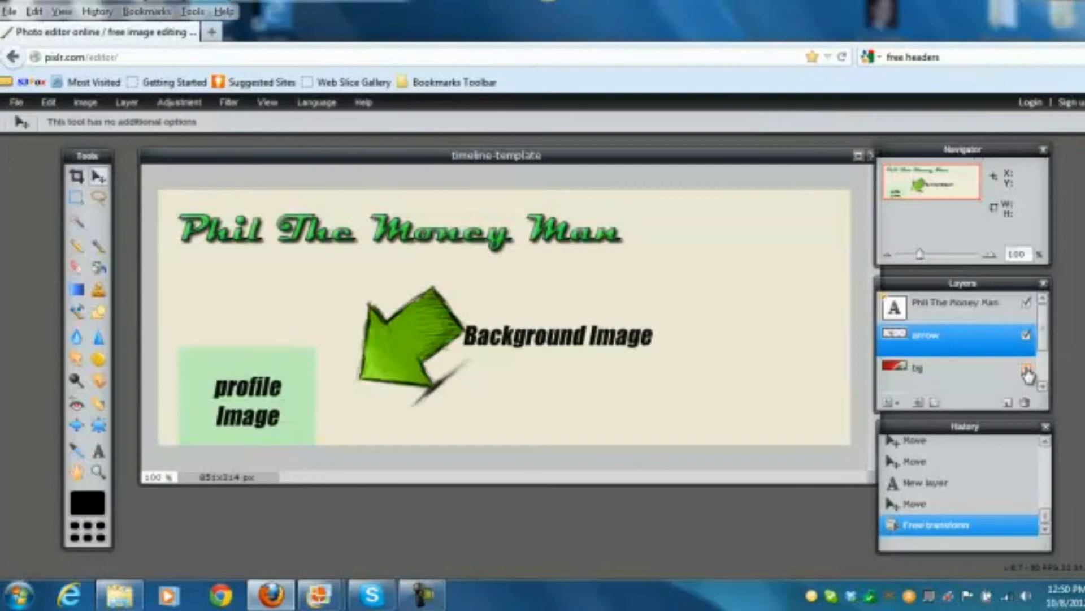
pyautogui.click(1026, 368)
pyautogui.moveTo(400, 337); pyautogui.dragTo(376, 333)
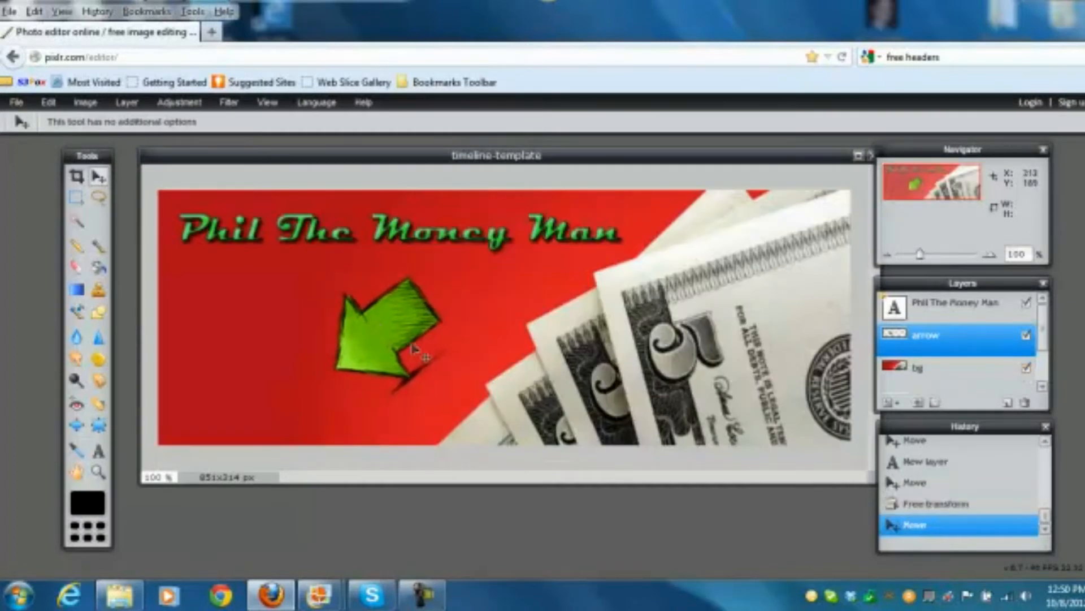
pyautogui.click(1026, 368)
pyautogui.click(1026, 370)
pyautogui.click(1026, 370)
pyautogui.click(1026, 370)
# - Review the earlier history states back to before the headline text was added, and return to the latest Move state
pyautogui.click(930, 504)
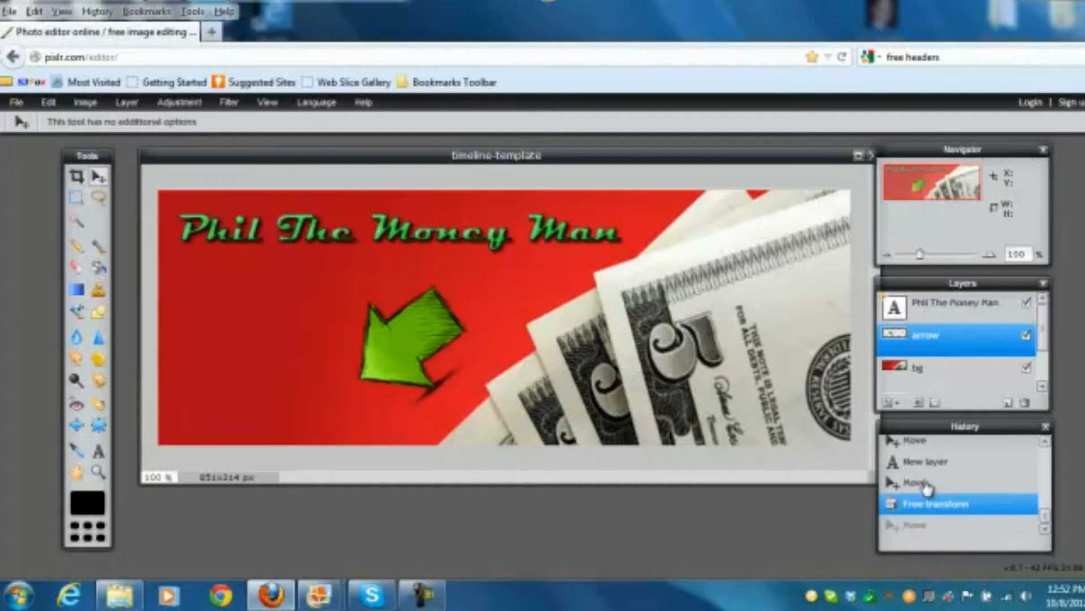
pyautogui.click(927, 485)
pyautogui.click(926, 462)
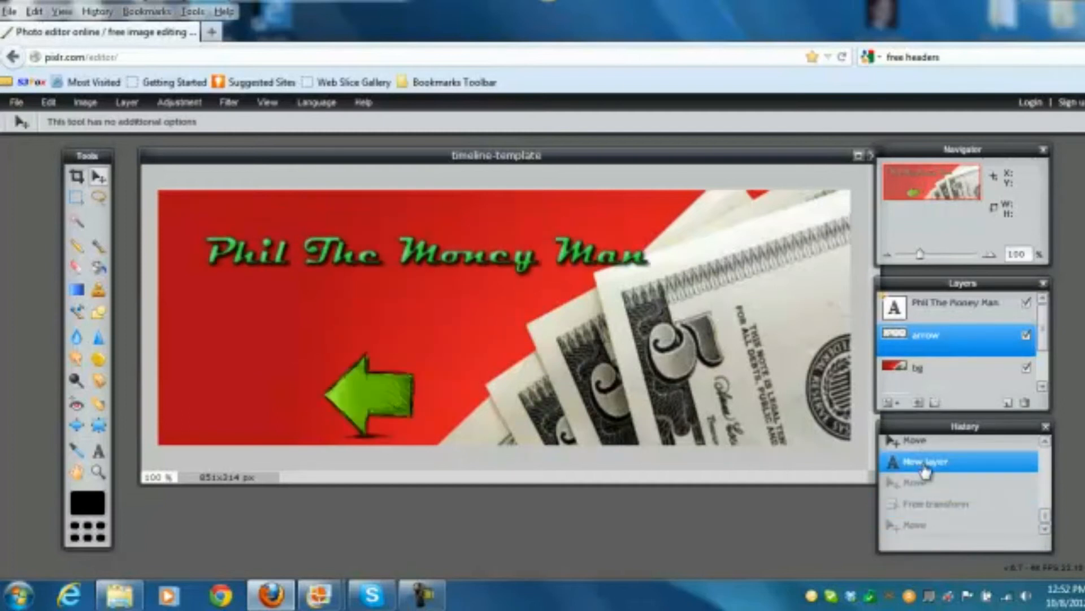
pyautogui.click(921, 441)
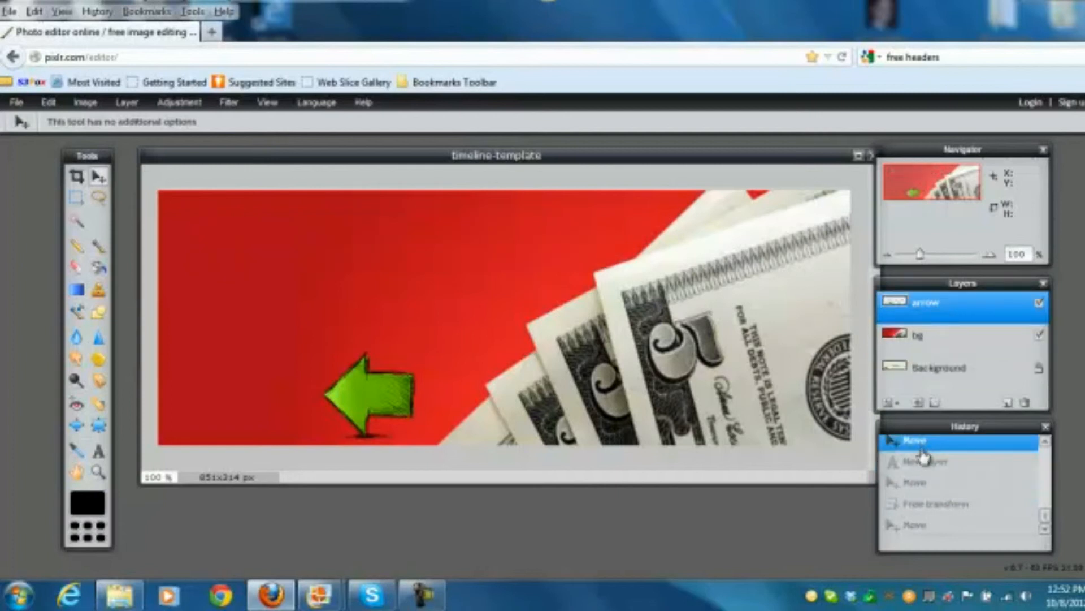
pyautogui.click(931, 505)
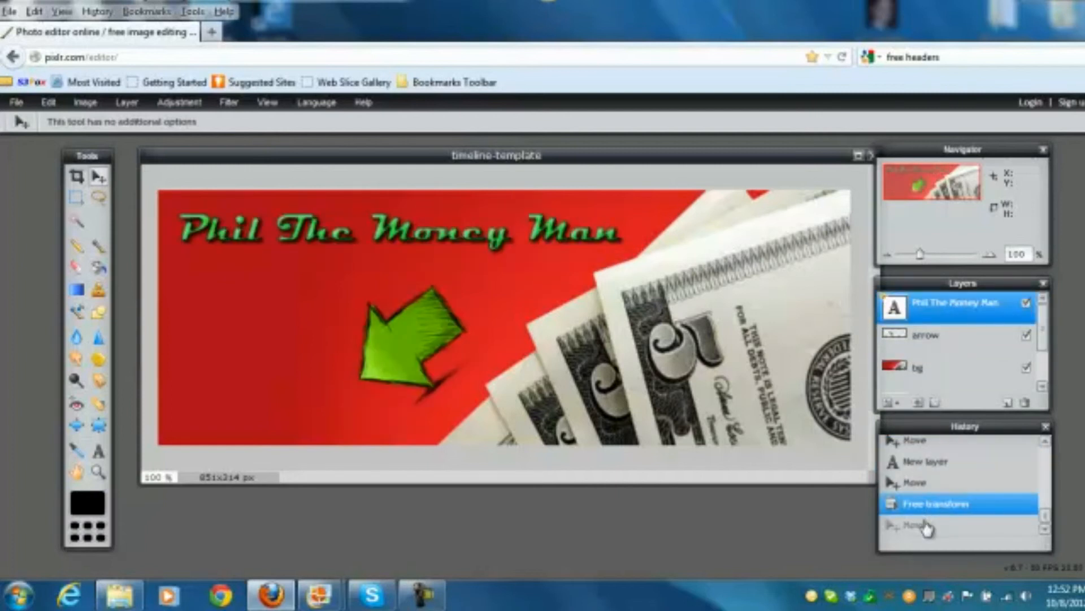
pyautogui.click(927, 527)
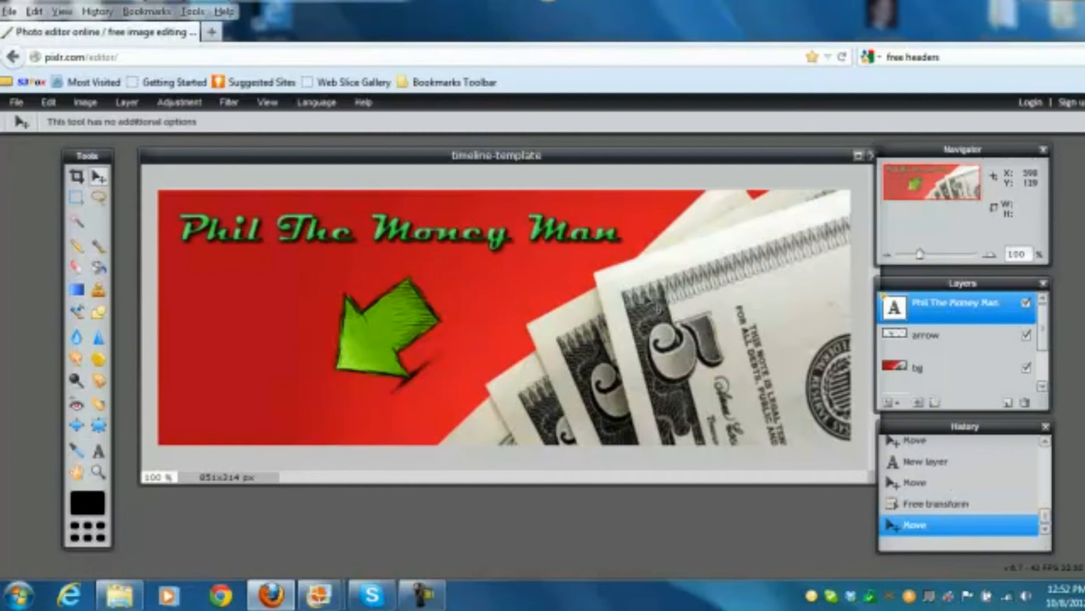
# - Start saving the image to the computer in the PXD (Layered Pixlr image) format
pyautogui.click(17, 102)
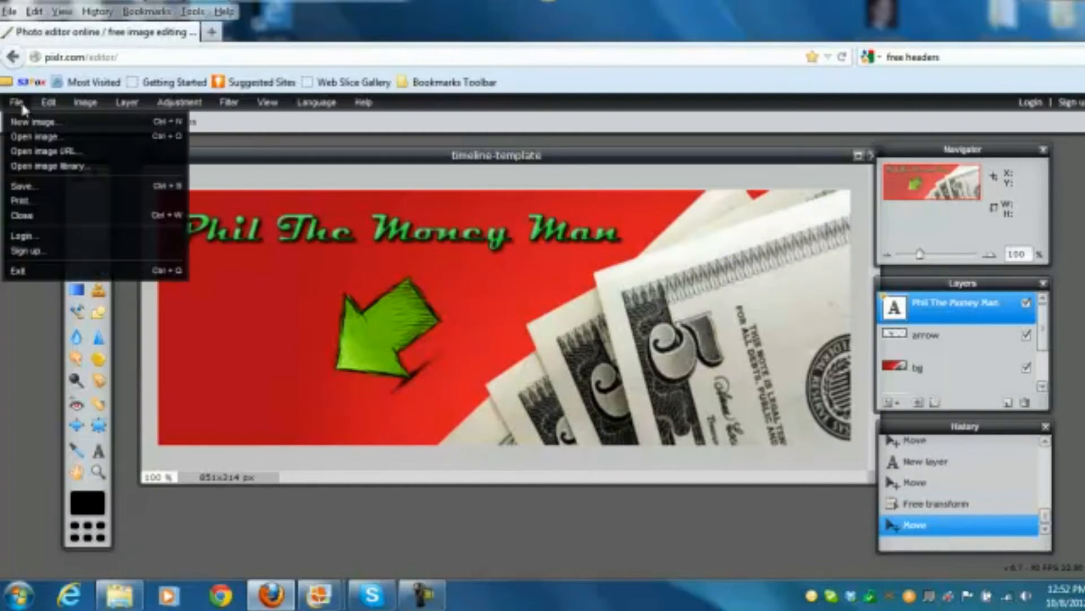
pyautogui.click(23, 187)
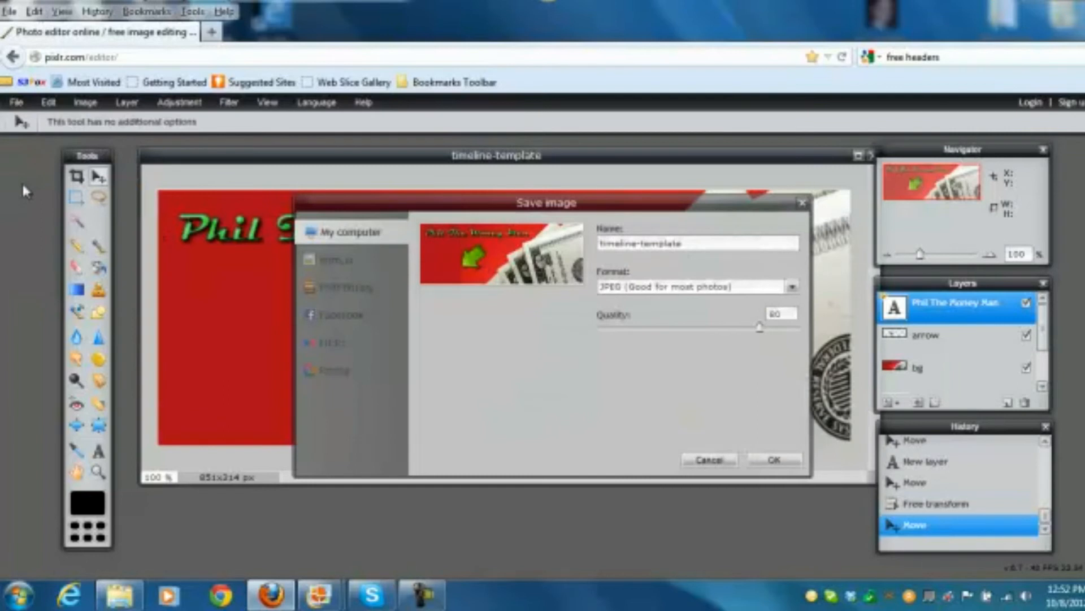
pyautogui.click(794, 289)
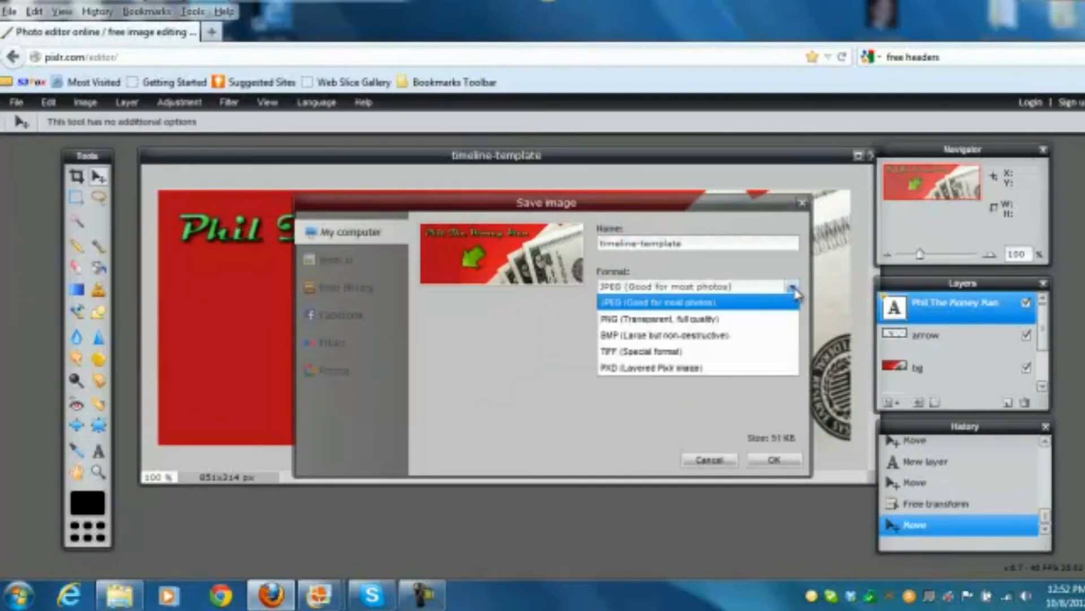
pyautogui.click(726, 368)
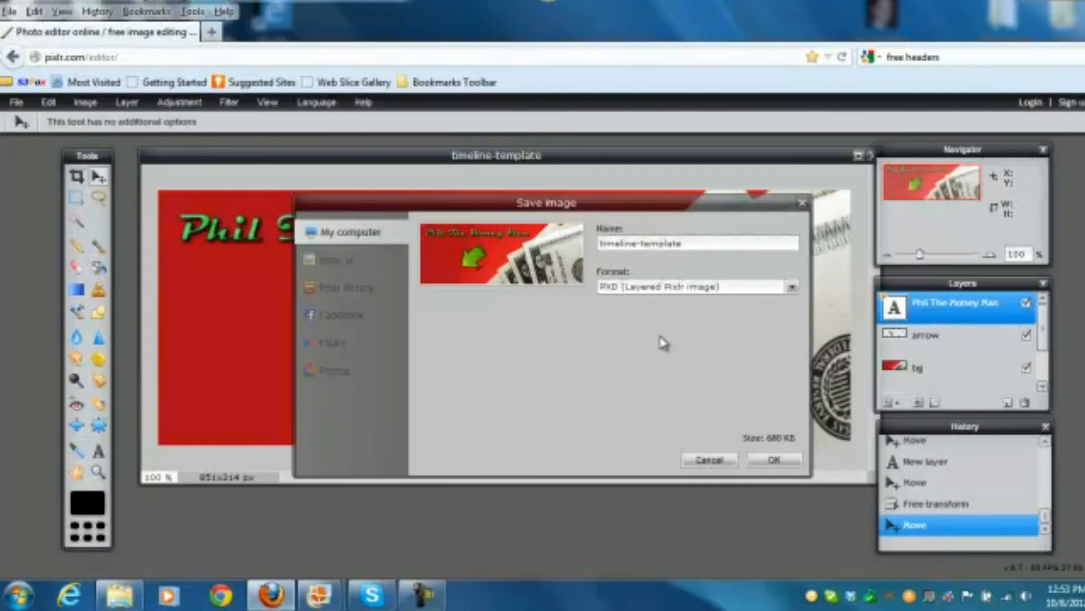
pyautogui.click(776, 460)
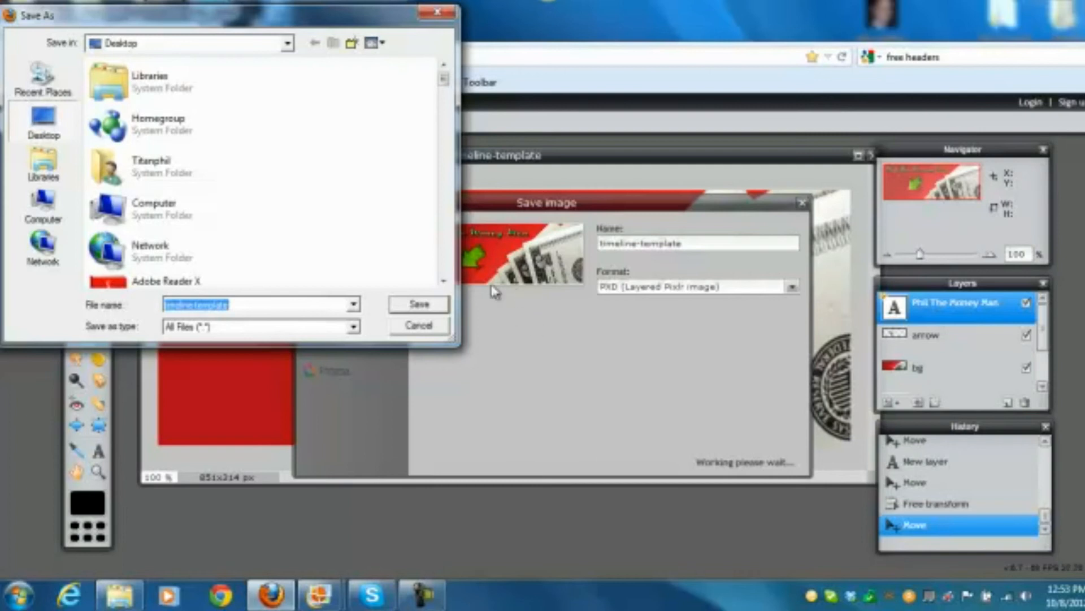
# - Name the layered file money-man-timeline and save it on the Desktop
pyautogui.click(247, 303)
pyautogui.press('BackSpace')
pyautogui.press('BackSpace')
pyautogui.press('BackSpace')
pyautogui.press('BackSpace')
pyautogui.press('BackSpace')
pyautogui.press('BackSpace')
pyautogui.press('BackSpace')
pyautogui.press('BackSpace')
pyautogui.press('BackSpace')
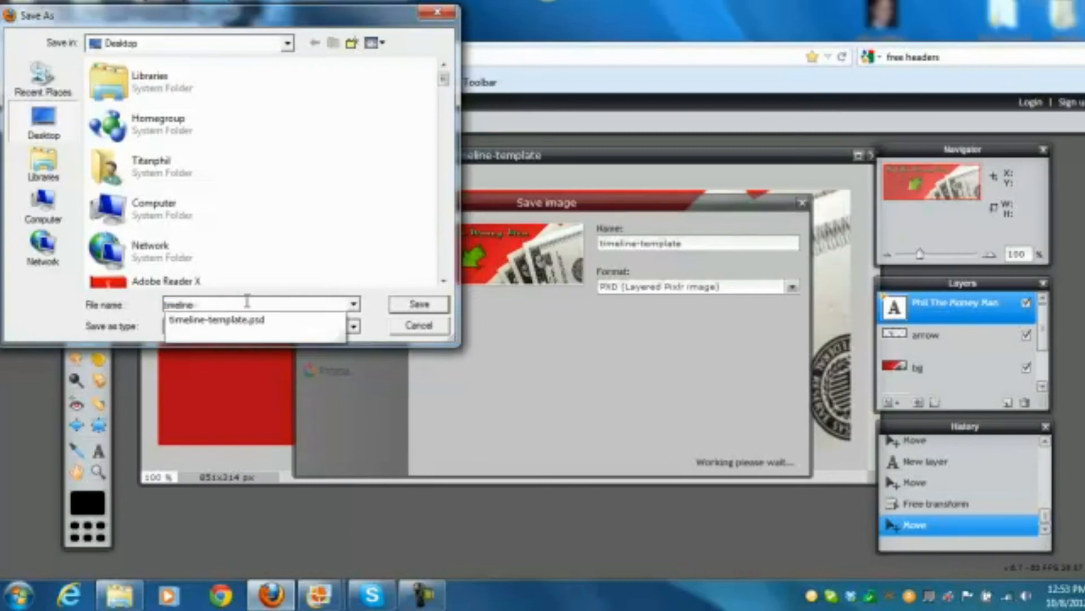
pyautogui.press('BackSpace')
pyautogui.press('BackSpace')
pyautogui.press('BackSpace')
pyautogui.press('BackSpace')
pyautogui.press('BackSpace')
pyautogui.press('BackSpace')
pyautogui.press('BackSpace')
pyautogui.press('BackSpace')
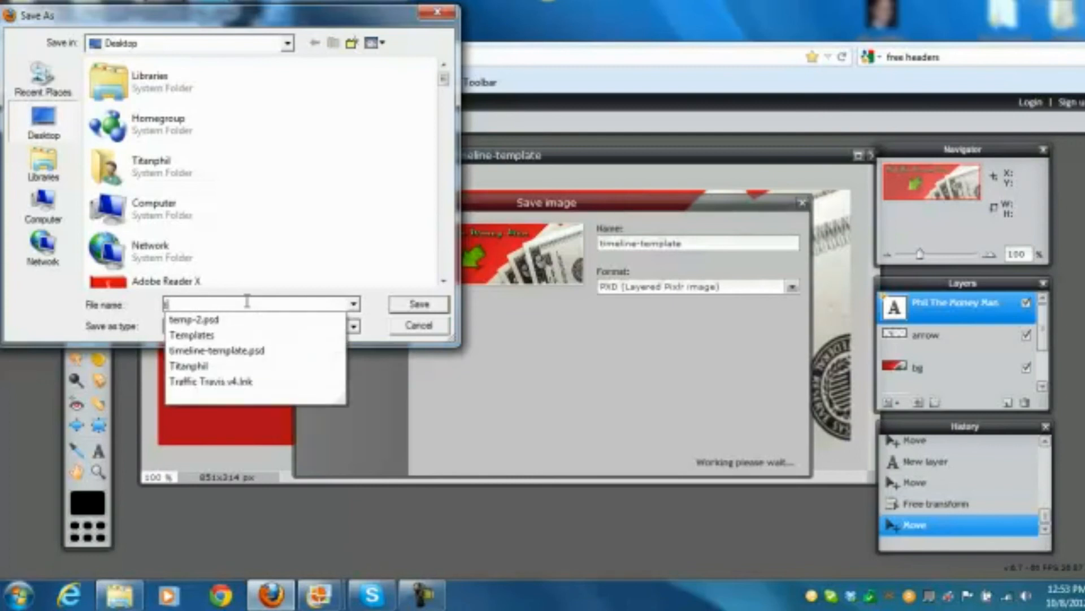
pyautogui.write('mone')
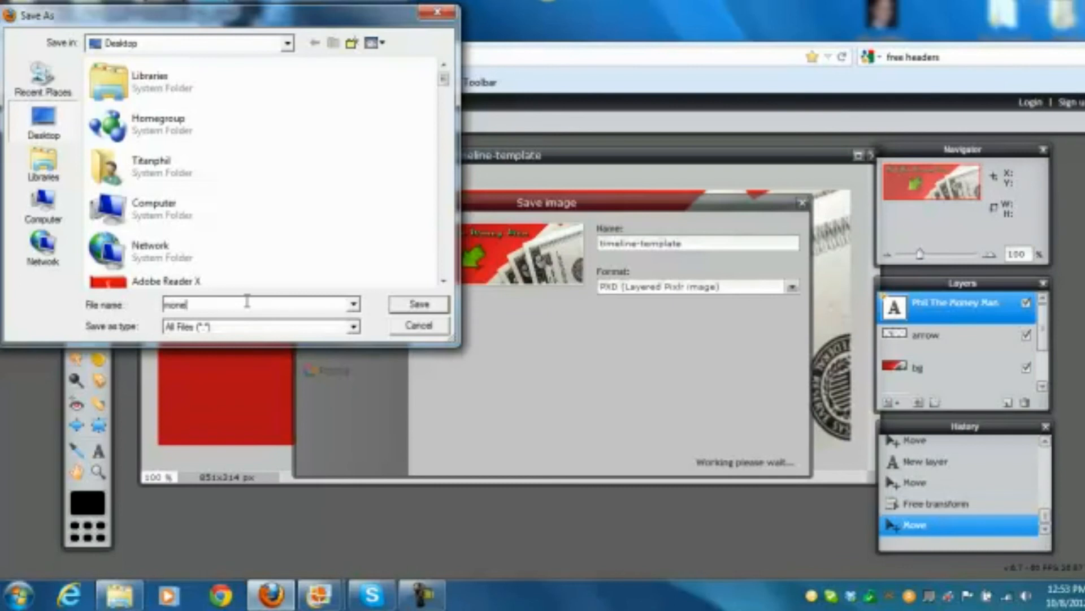
pyautogui.write('y-man')
pyautogui.write(' timeline')
pyautogui.click(418, 305)
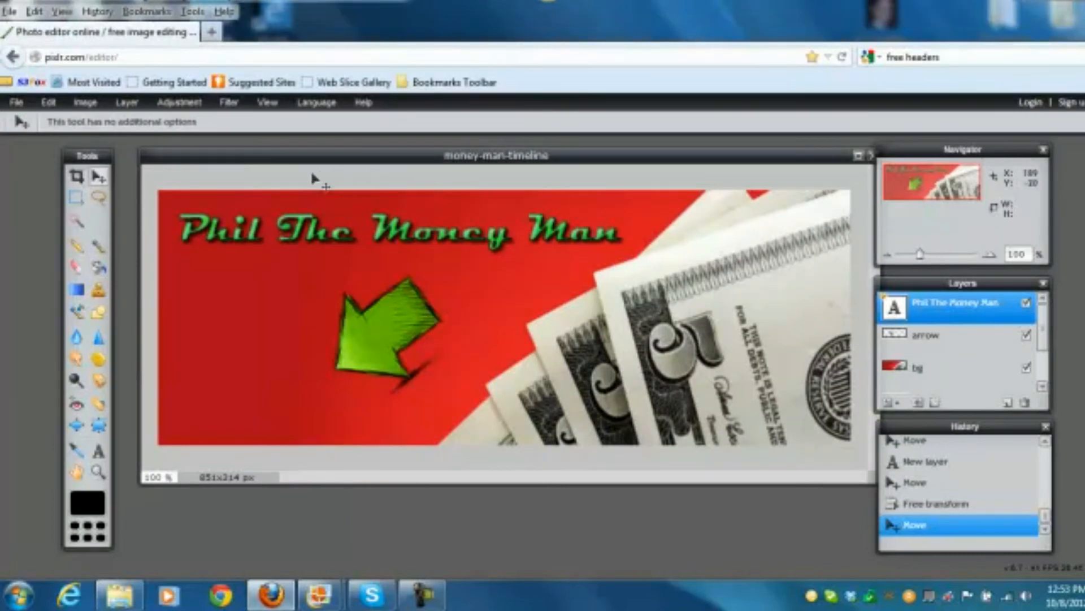
# - Save a JPEG copy of the image at quality 80 on the Desktop as money-man-timeline
pyautogui.click(17, 103)
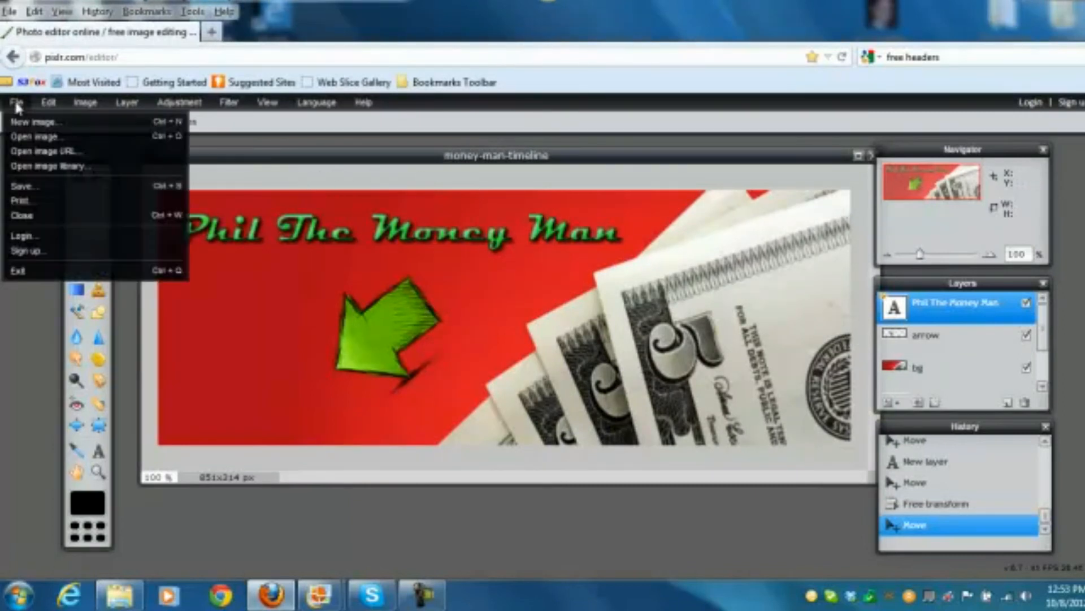
pyautogui.click(41, 186)
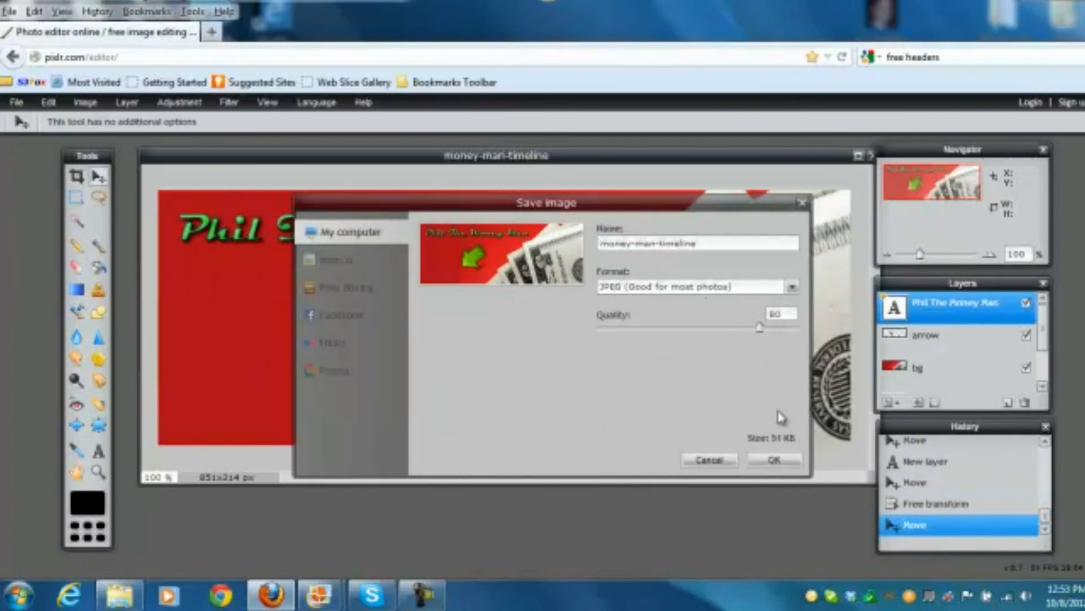
pyautogui.click(778, 460)
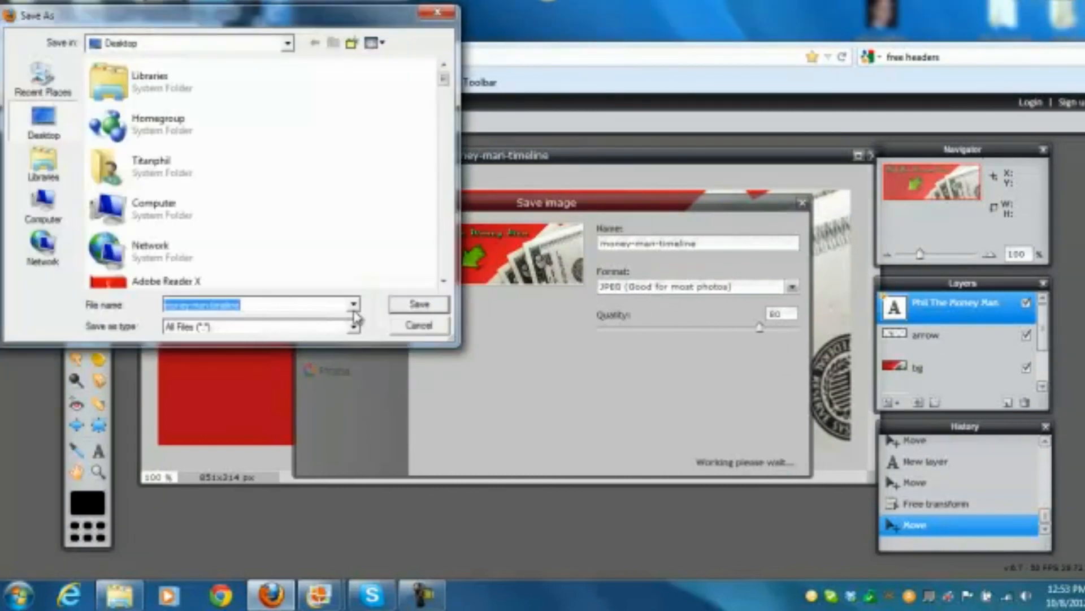
pyautogui.click(419, 306)
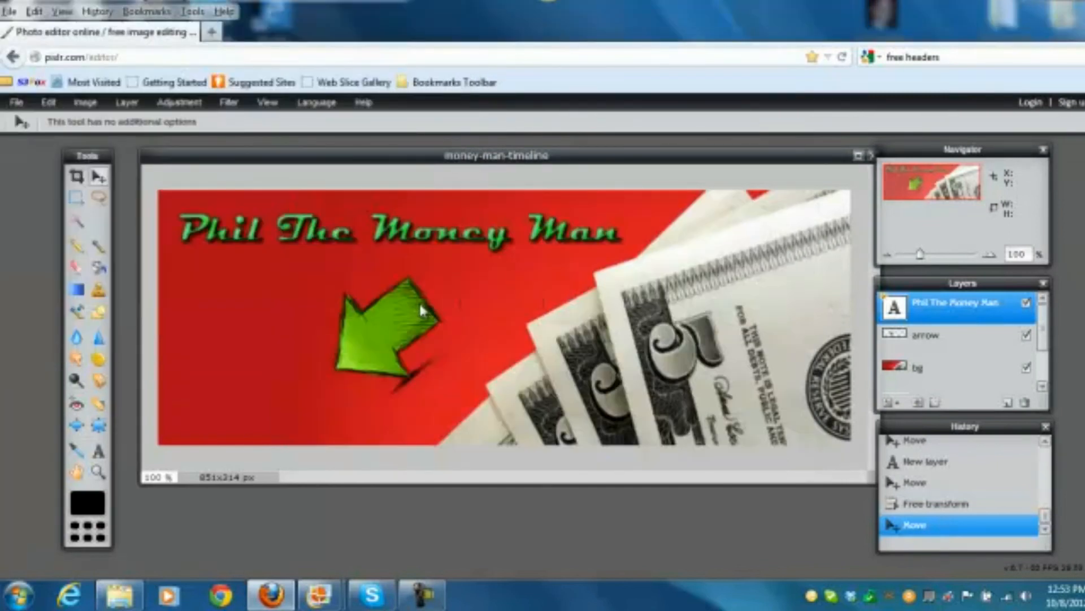
# - Switch to the desktop and open the saved money-man-timeline JPEG in the photo viewer to check it
pyautogui.click(1038, 4)
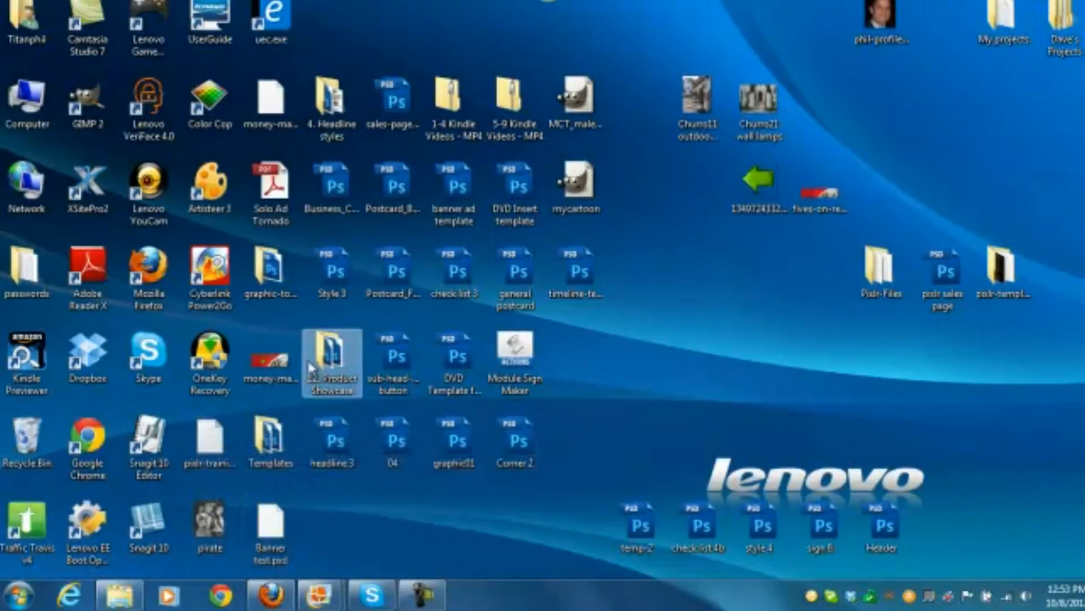
pyautogui.doubleClick(266, 368)
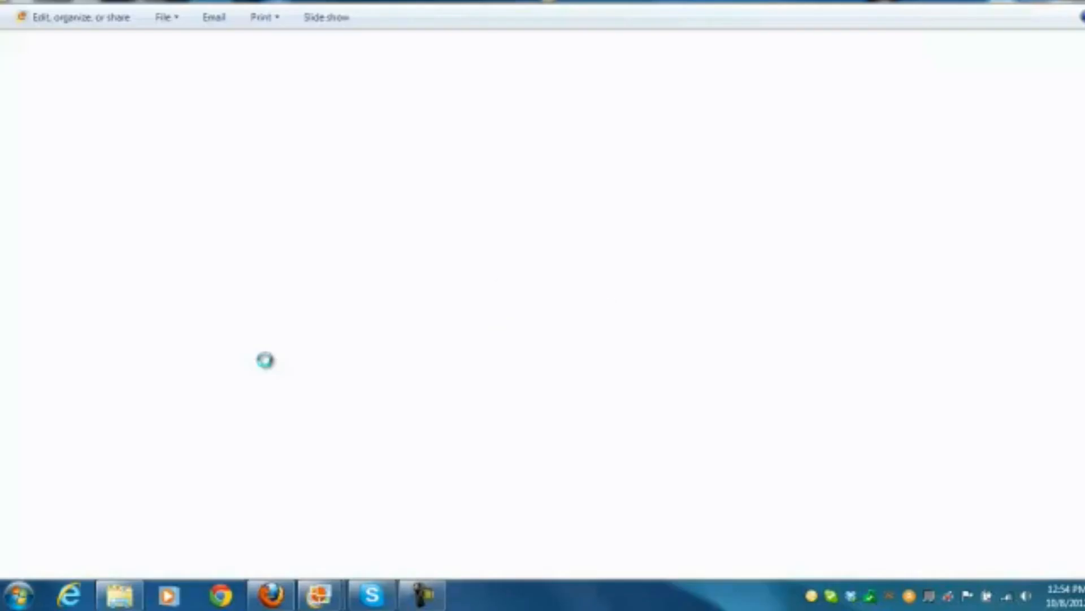